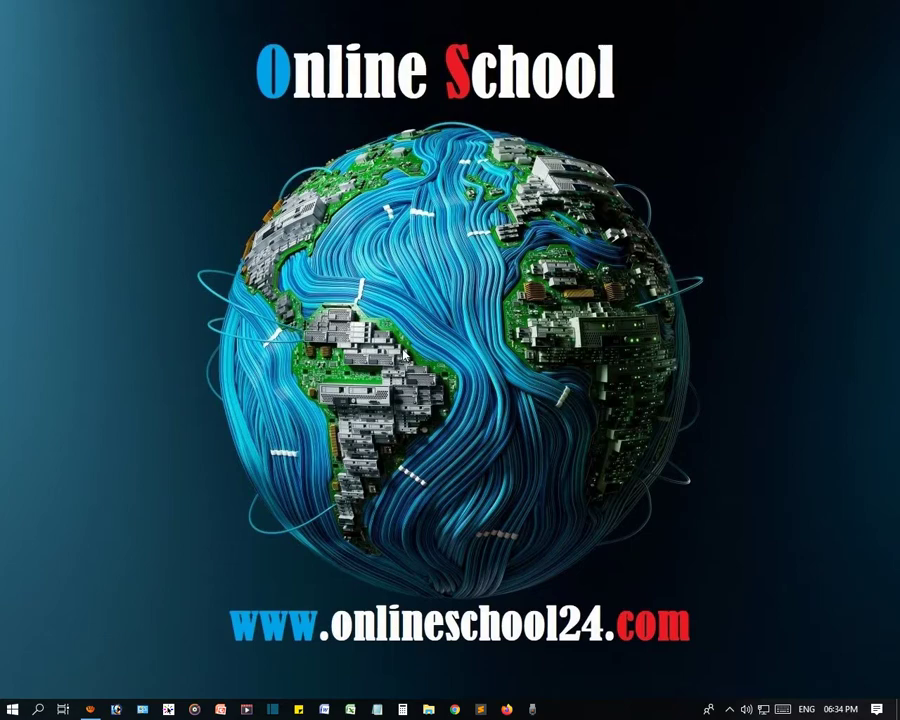
Launch Excel 2007 from the Start menu search and select a cell in the blank Book1
{"action": "key", "text": "super"}
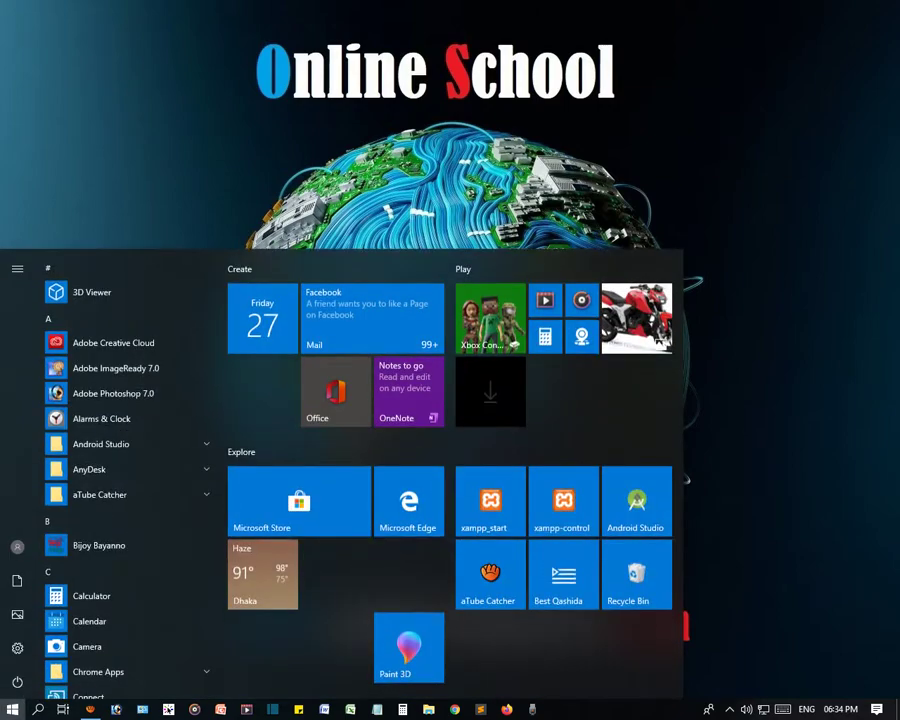
{"action": "type", "text": "e"}
{"action": "key", "text": "Return"}
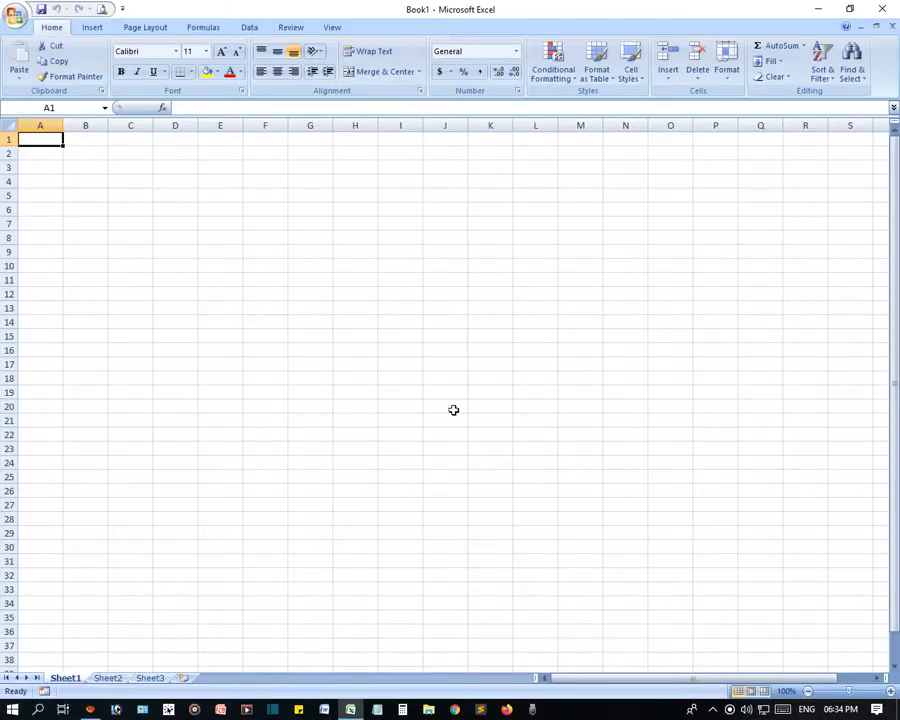
{"action": "left_click", "coordinate": [453, 410]}
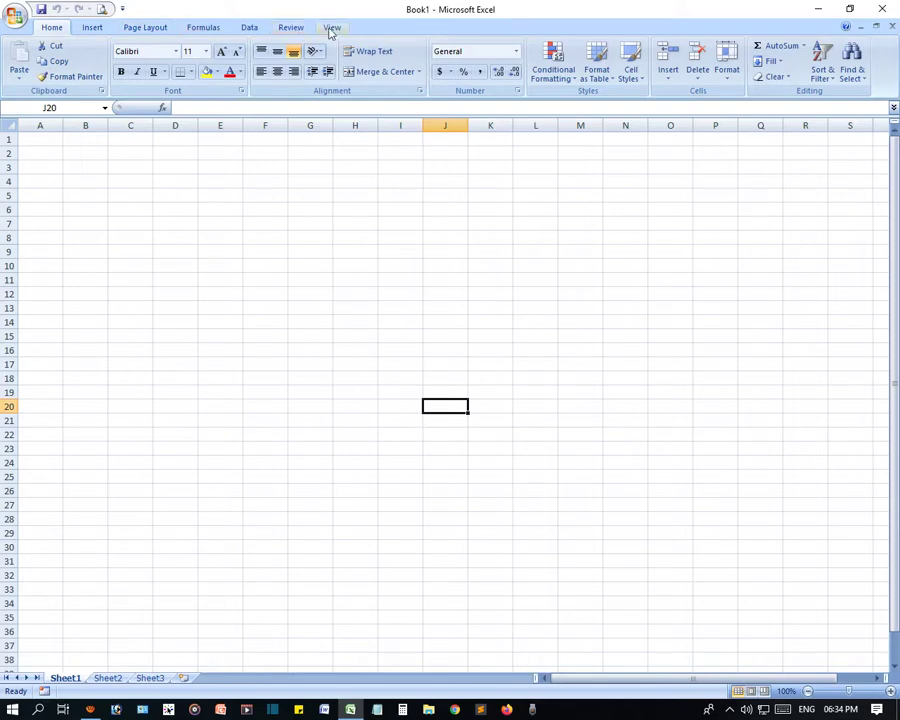
Browse the View, Review, Data and Formulas ribbon tabs, then select cell E11
{"action": "left_click", "coordinate": [333, 29]}
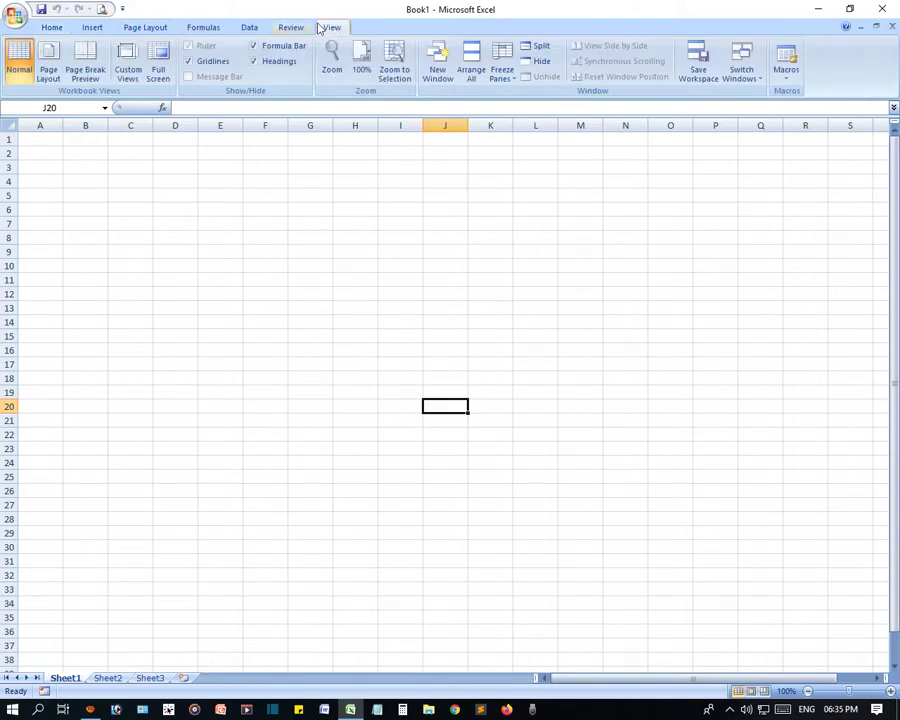
{"action": "left_click", "coordinate": [295, 30]}
{"action": "left_click", "coordinate": [252, 30]}
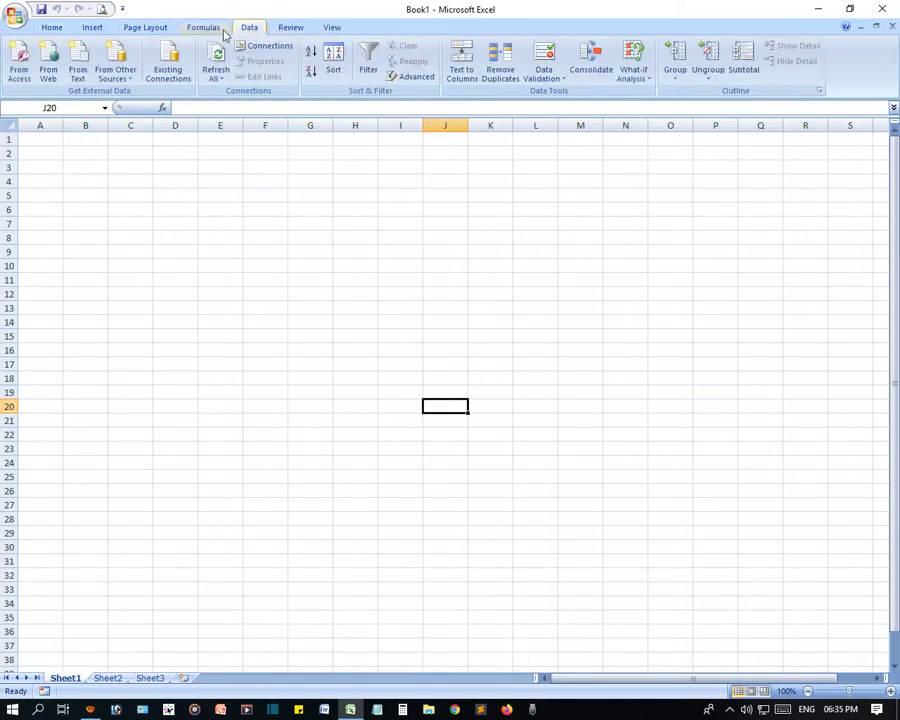
{"action": "left_click", "coordinate": [200, 32]}
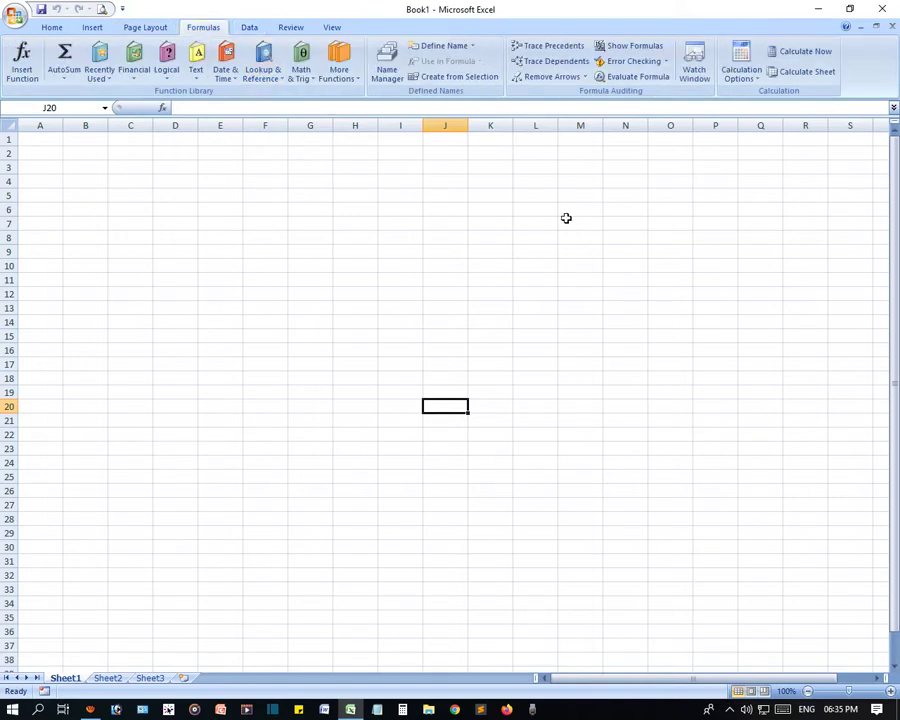
{"action": "left_click", "coordinate": [237, 277]}
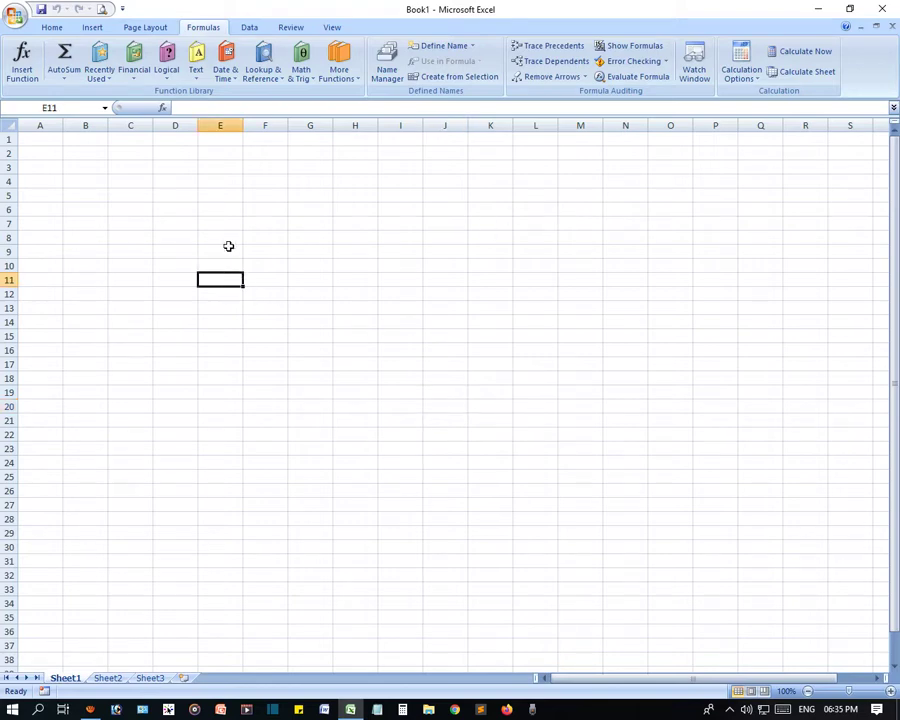
Open Insert Function for E11 and read the CHAR, LOG, FLOOR and ACOS descriptions
{"action": "left_click", "coordinate": [21, 60]}
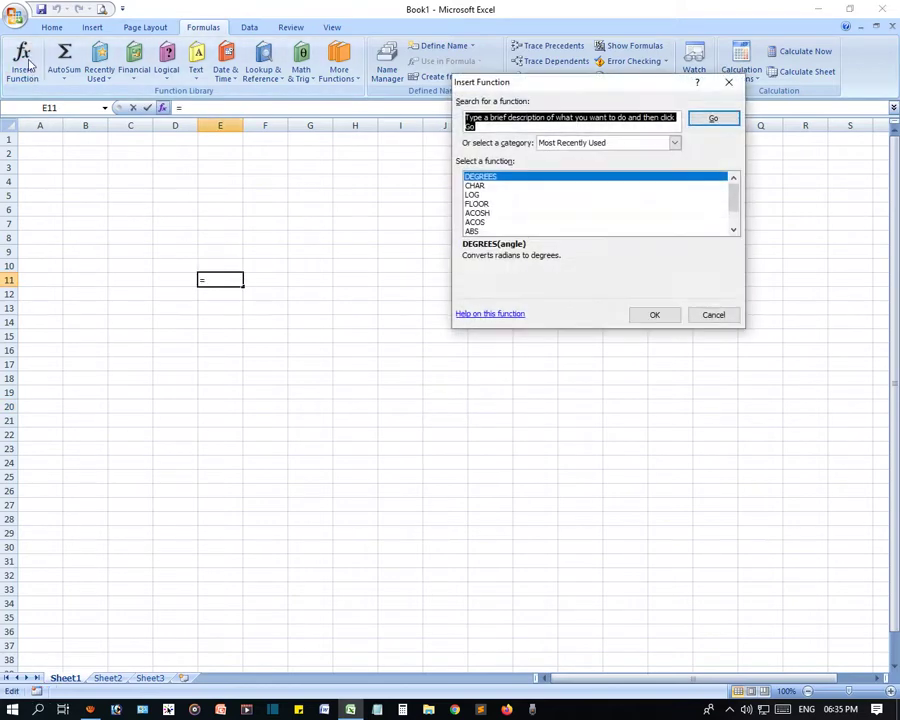
{"action": "scroll", "coordinate": [522, 194], "scroll_direction": "down", "scroll_amount": 1}
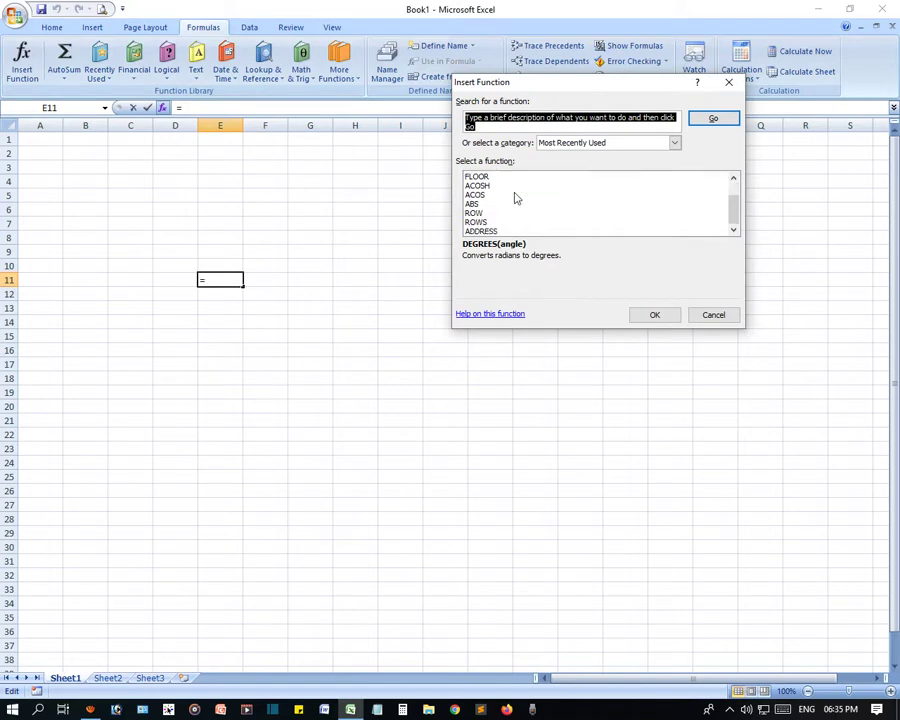
{"action": "scroll", "coordinate": [516, 197], "scroll_direction": "up", "scroll_amount": 1}
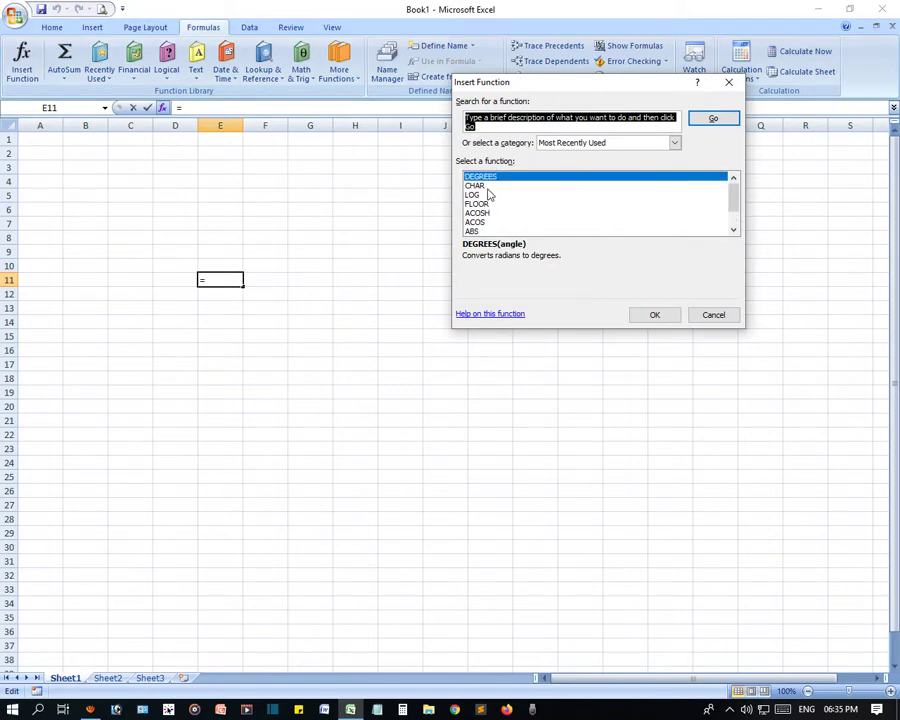
{"action": "left_click", "coordinate": [489, 185]}
{"action": "left_click", "coordinate": [489, 194]}
{"action": "left_click", "coordinate": [489, 203]}
{"action": "left_click", "coordinate": [490, 222]}
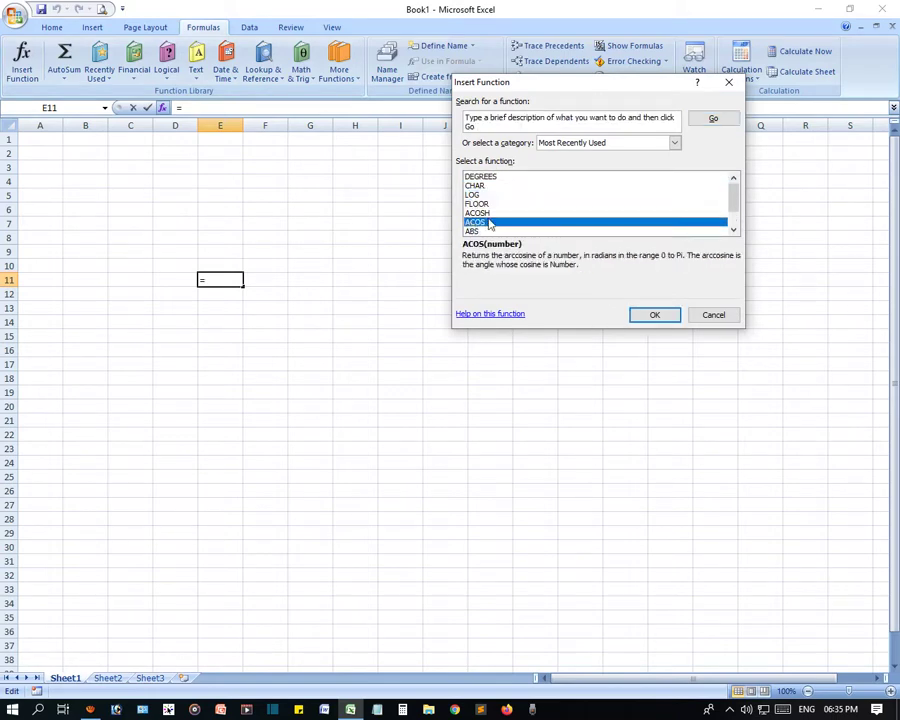
{"action": "scroll", "coordinate": [489, 224], "scroll_direction": "down", "scroll_amount": 1}
Compare descriptions of ROWS, ADDRESS, ROW, ABS, ACOS, ACOSH and FLOOR
{"action": "left_click", "coordinate": [489, 222]}
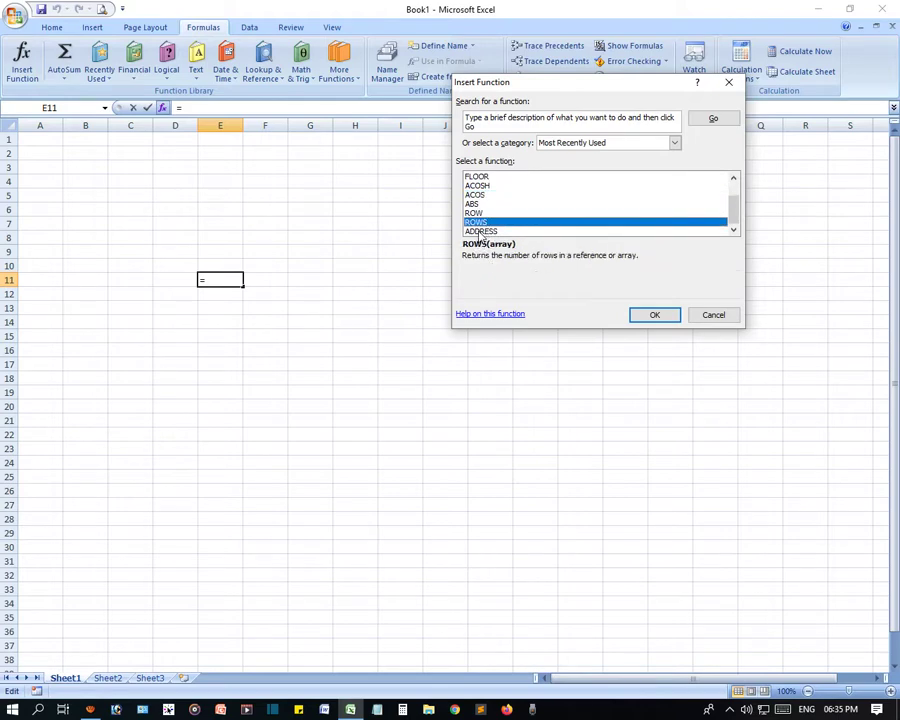
{"action": "left_click", "coordinate": [481, 231]}
{"action": "left_click", "coordinate": [479, 213]}
{"action": "left_click", "coordinate": [478, 203]}
{"action": "left_click", "coordinate": [477, 194]}
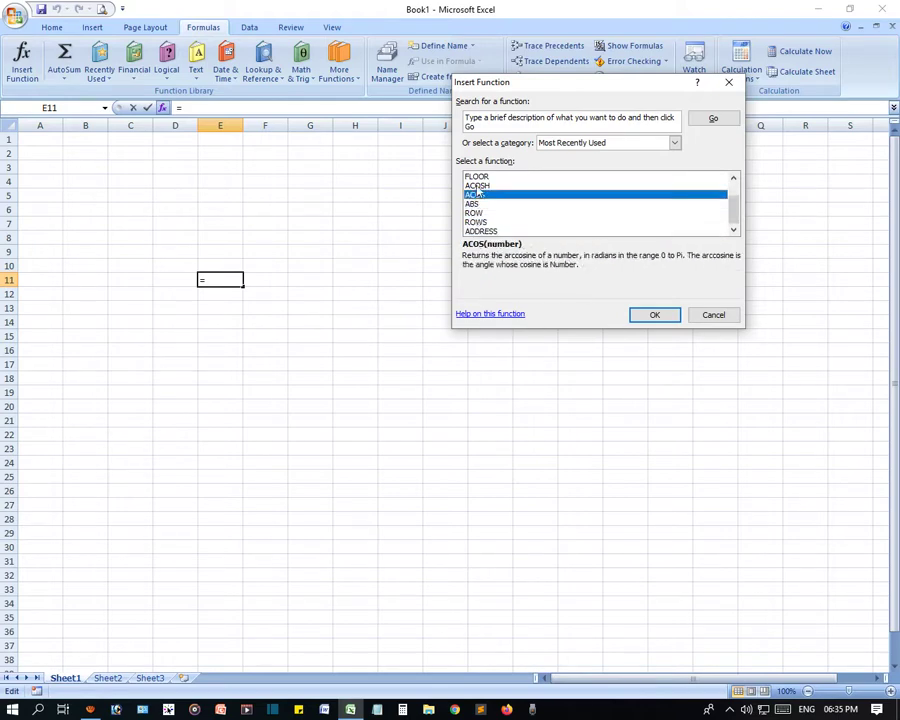
{"action": "left_click", "coordinate": [480, 186]}
{"action": "left_click", "coordinate": [481, 177]}
Recheck CHAR, DEGREES, LOG and FLOOR, select DEGREES, and open the category list
{"action": "scroll", "coordinate": [490, 205], "scroll_direction": "up", "scroll_amount": 1}
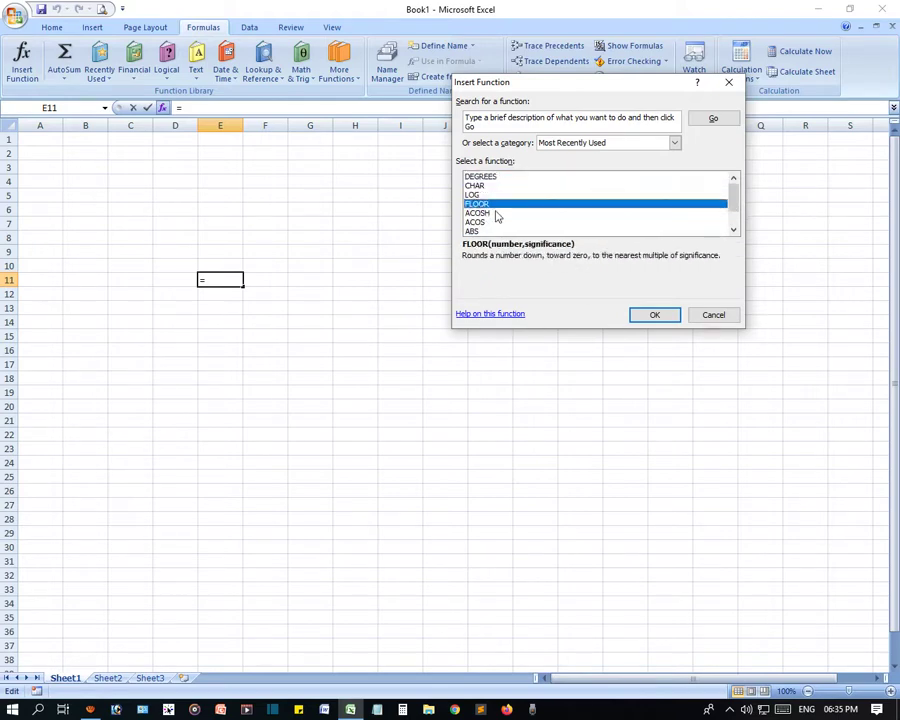
{"action": "left_click", "coordinate": [484, 187]}
{"action": "left_click", "coordinate": [481, 177]}
{"action": "left_click", "coordinate": [482, 186]}
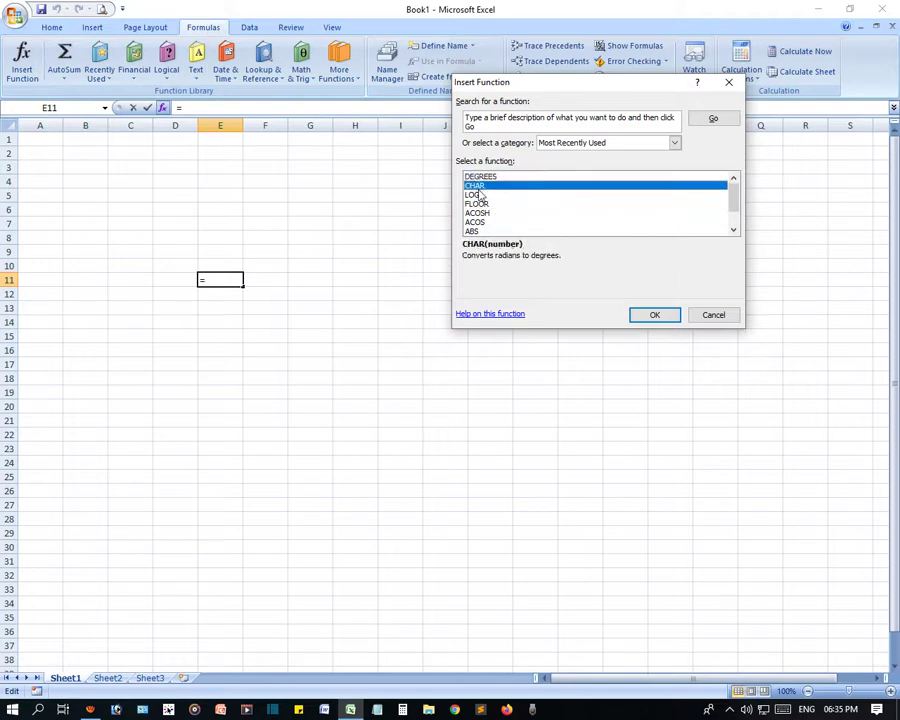
{"action": "left_click", "coordinate": [479, 195]}
{"action": "left_click", "coordinate": [477, 204]}
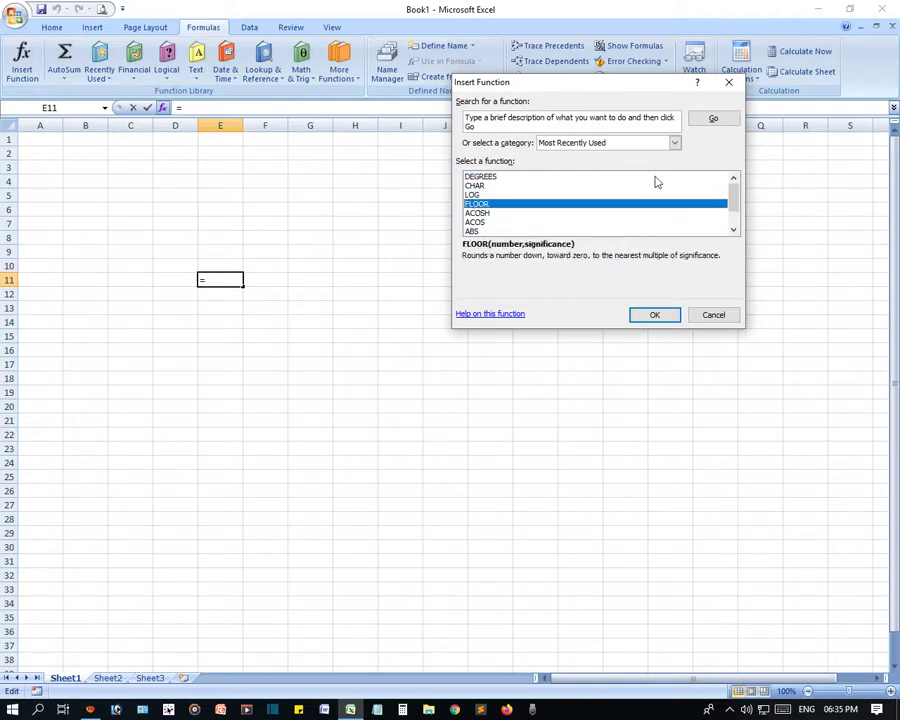
{"action": "left_click", "coordinate": [470, 177]}
{"action": "left_click", "coordinate": [624, 142]}
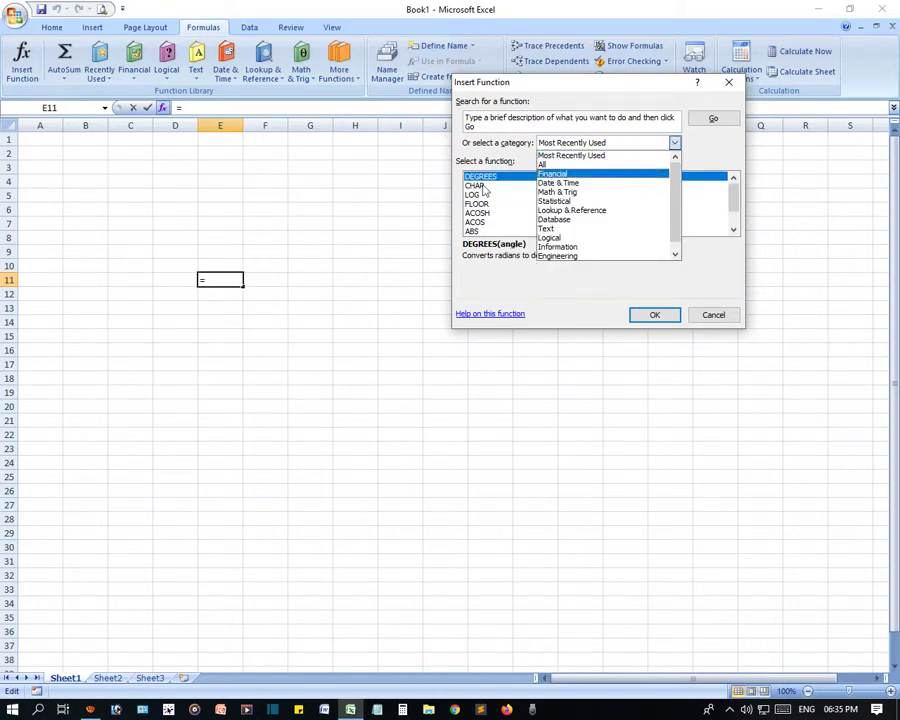
Browse the Financial and Date & Time function lists in Insert Function
{"action": "left_click", "coordinate": [556, 174]}
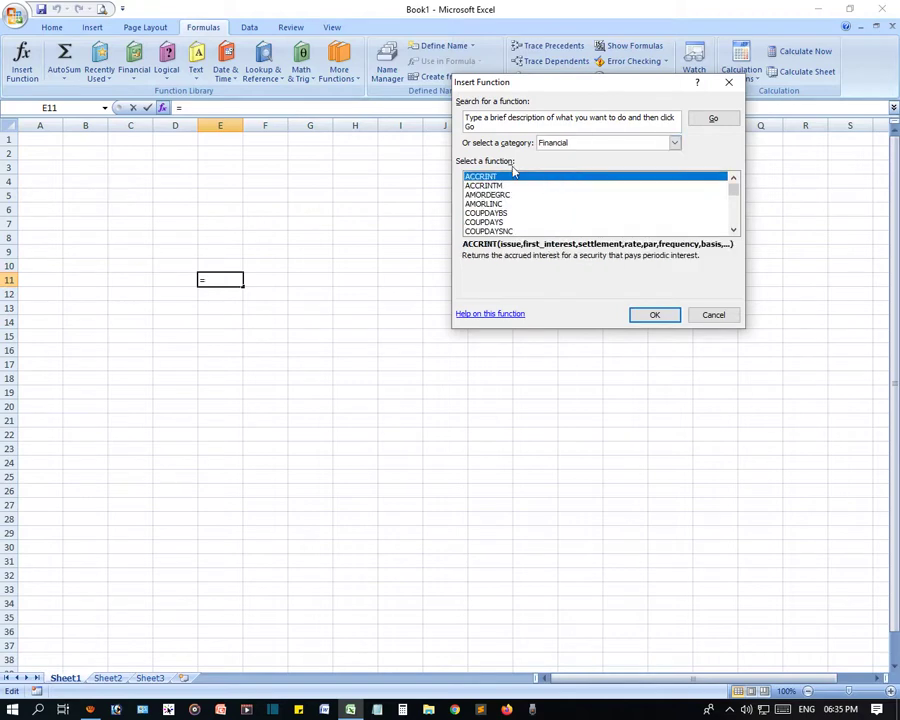
{"action": "scroll", "coordinate": [484, 186], "scroll_direction": "down", "scroll_amount": 4}
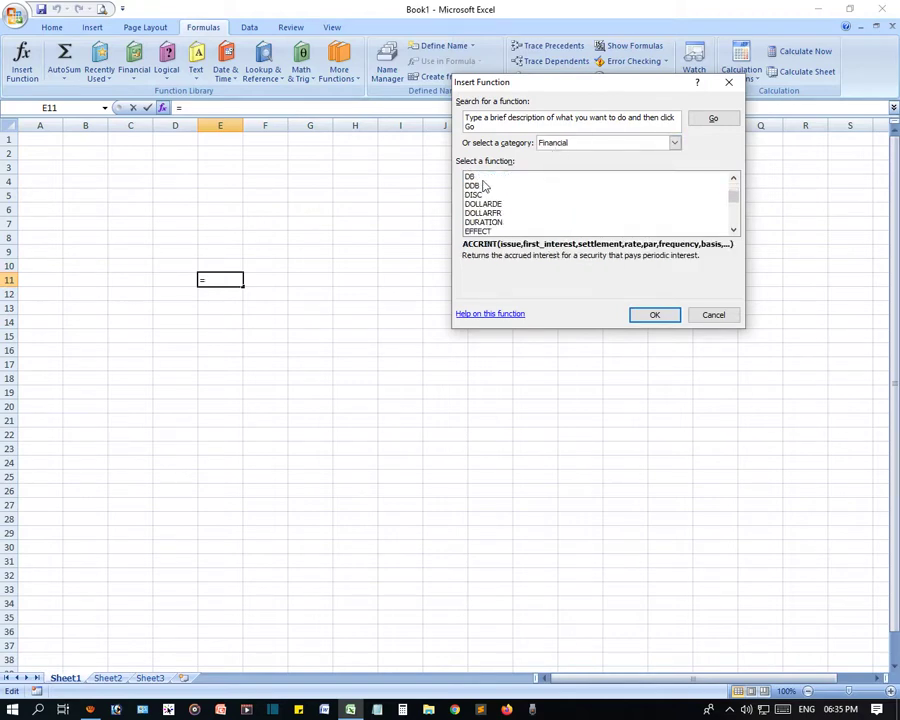
{"action": "scroll", "coordinate": [483, 200], "scroll_direction": "down", "scroll_amount": 1}
{"action": "scroll", "coordinate": [482, 210], "scroll_direction": "down", "scroll_amount": 5}
{"action": "scroll", "coordinate": [484, 213], "scroll_direction": "down", "scroll_amount": 5}
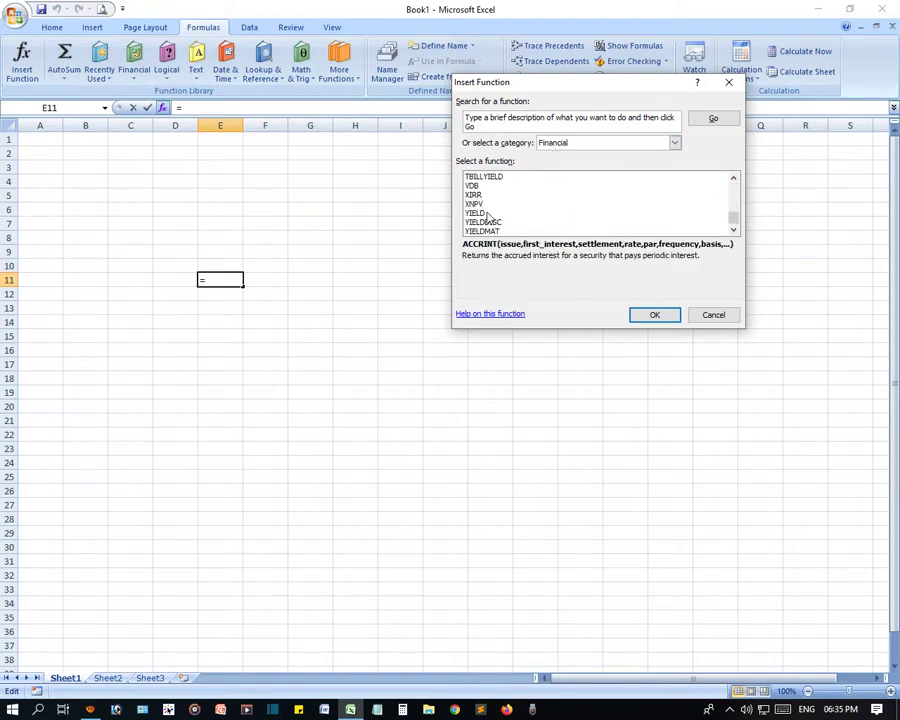
{"action": "left_click", "coordinate": [565, 143]}
{"action": "left_click", "coordinate": [550, 182]}
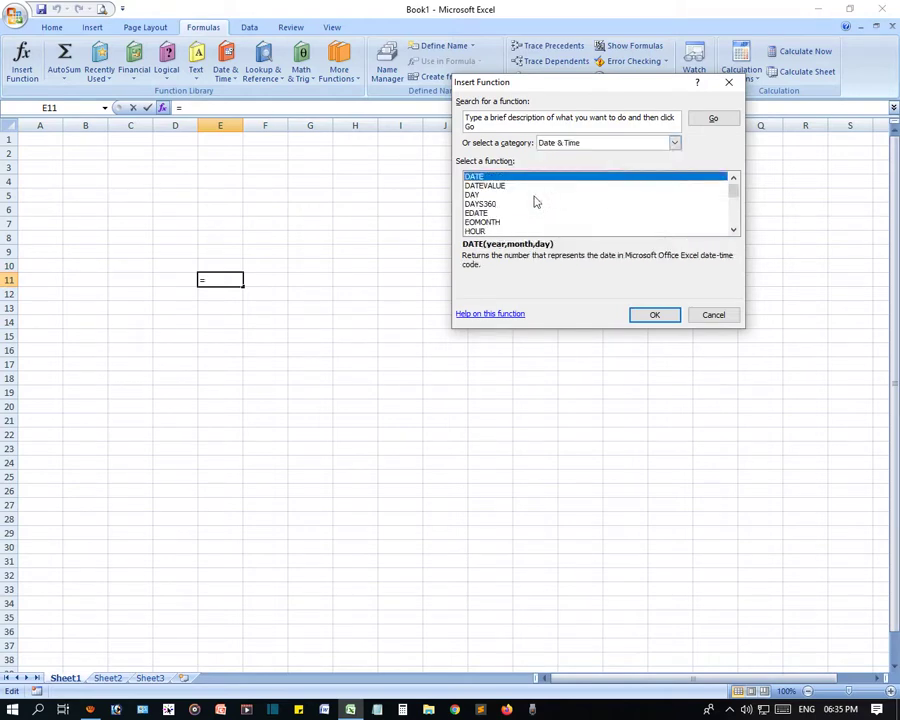
{"action": "scroll", "coordinate": [519, 208], "scroll_direction": "down", "scroll_amount": 5}
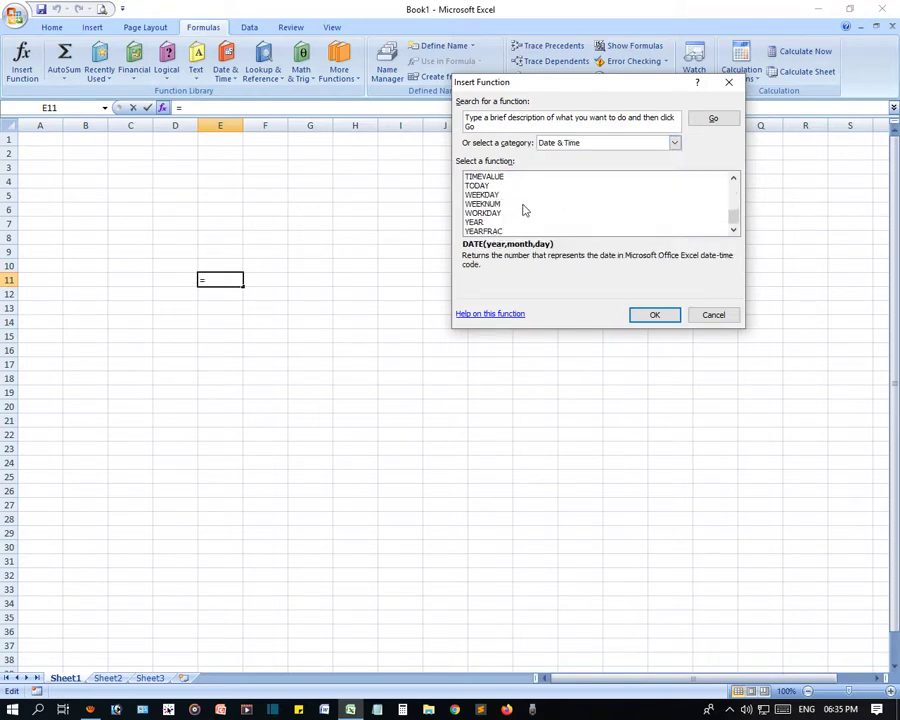
Switch to Math & Trig and scroll through its functions
{"action": "left_click", "coordinate": [600, 143]}
{"action": "left_click", "coordinate": [568, 192]}
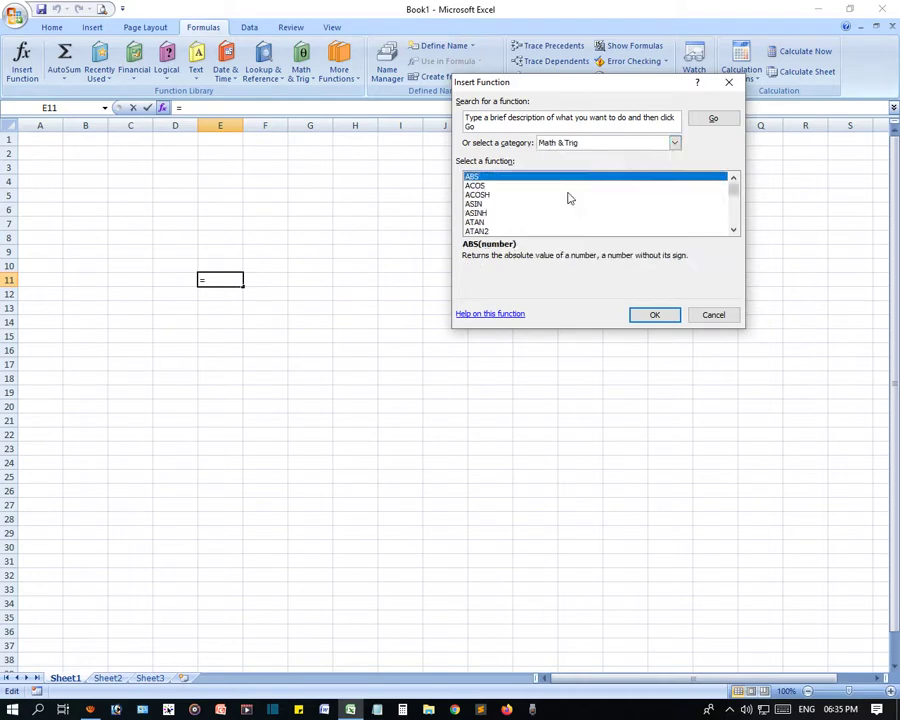
{"action": "scroll", "coordinate": [530, 206], "scroll_direction": "down", "scroll_amount": 3}
{"action": "scroll", "coordinate": [524, 202], "scroll_direction": "down", "scroll_amount": 3}
{"action": "scroll", "coordinate": [527, 204], "scroll_direction": "down", "scroll_amount": 6}
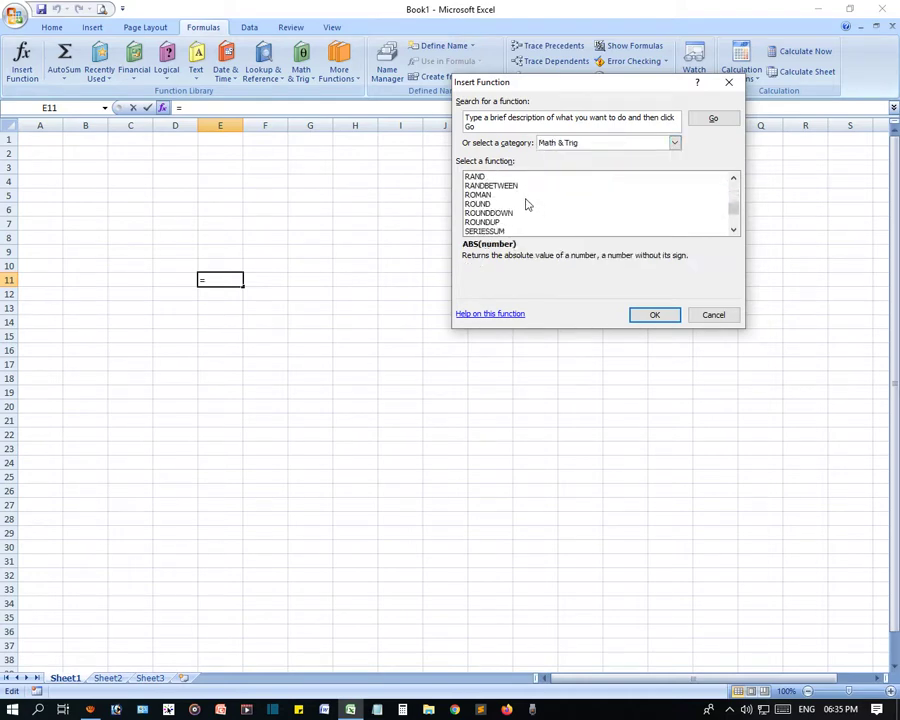
{"action": "scroll", "coordinate": [526, 203], "scroll_direction": "down", "scroll_amount": 6}
{"action": "left_click", "coordinate": [569, 146]}
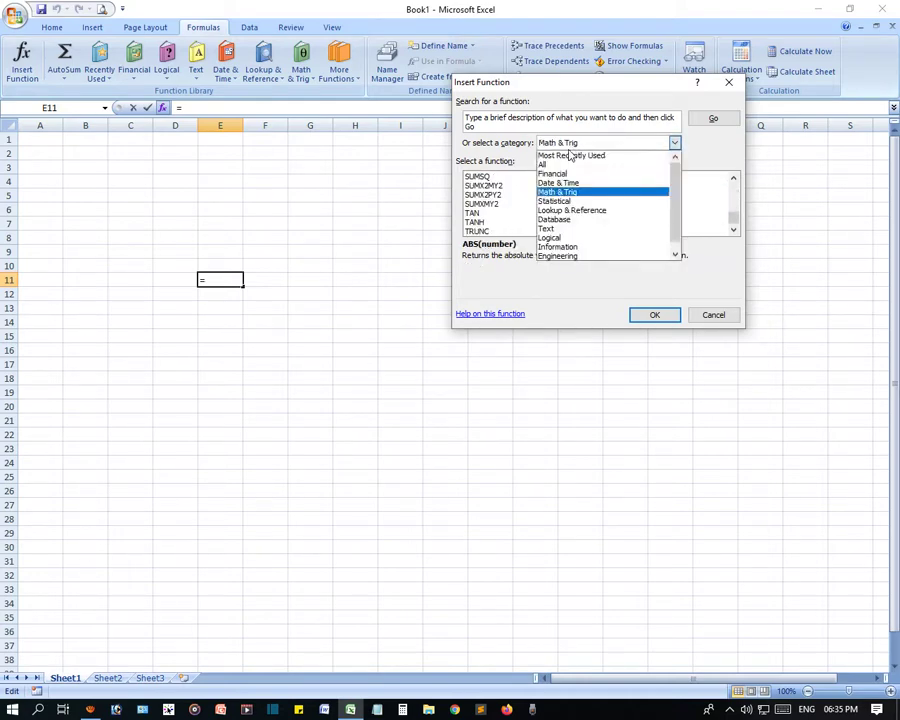
Browse the Statistical, Lookup & Reference and Database function categories
{"action": "left_click", "coordinate": [560, 201]}
{"action": "left_click", "coordinate": [568, 146]}
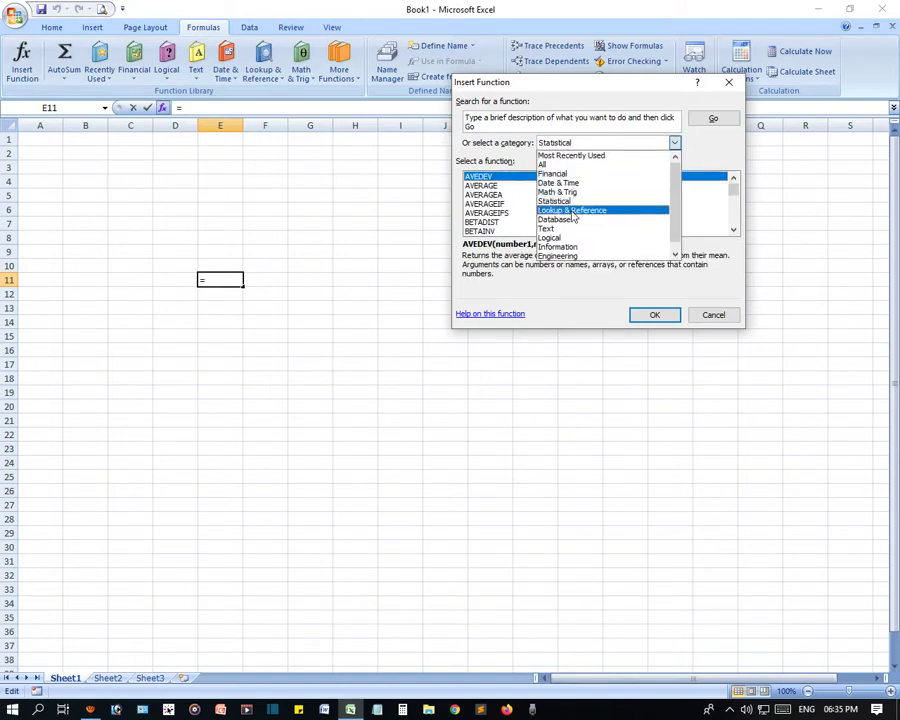
{"action": "left_click", "coordinate": [572, 210]}
{"action": "left_click", "coordinate": [568, 146]}
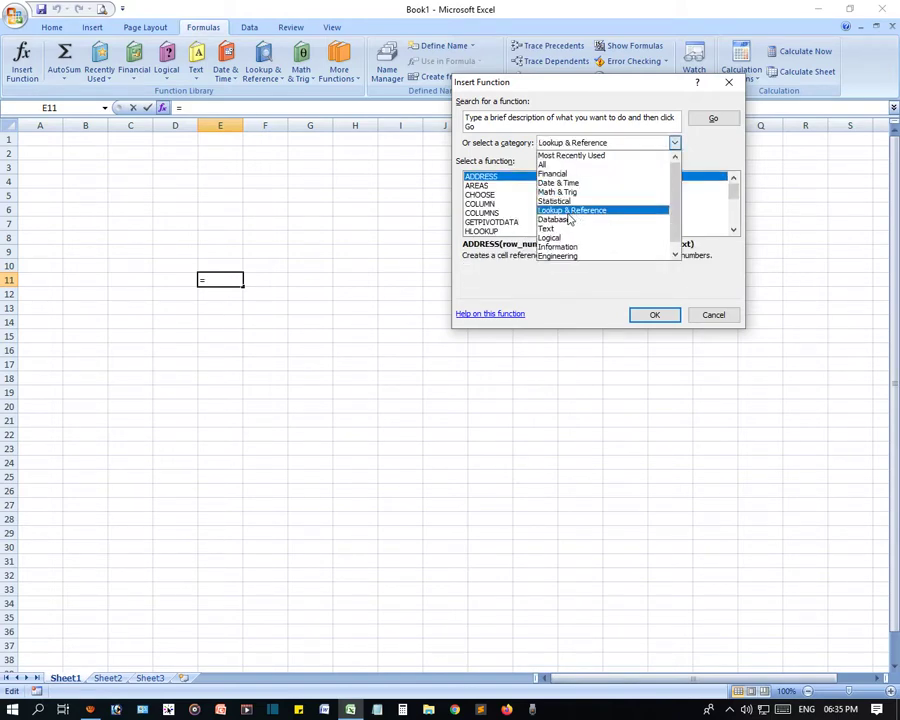
{"action": "left_click", "coordinate": [556, 220]}
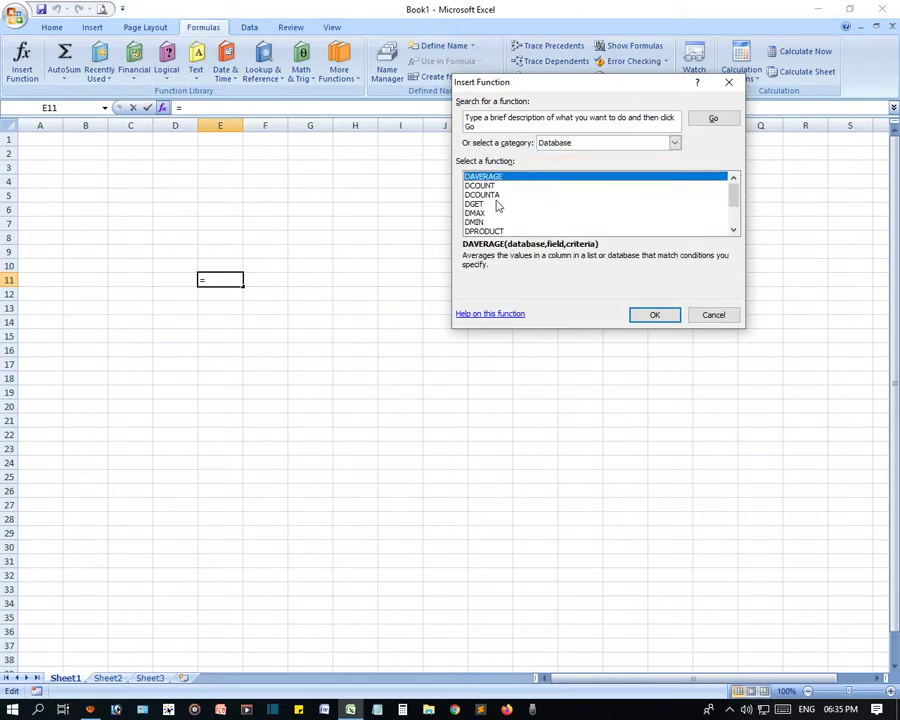
{"action": "scroll", "coordinate": [498, 214], "scroll_direction": "down", "scroll_amount": 2}
{"action": "scroll", "coordinate": [513, 213], "scroll_direction": "up", "scroll_amount": 2}
Scroll through the Text functions, then switch to the Logical category
{"action": "left_click", "coordinate": [558, 143]}
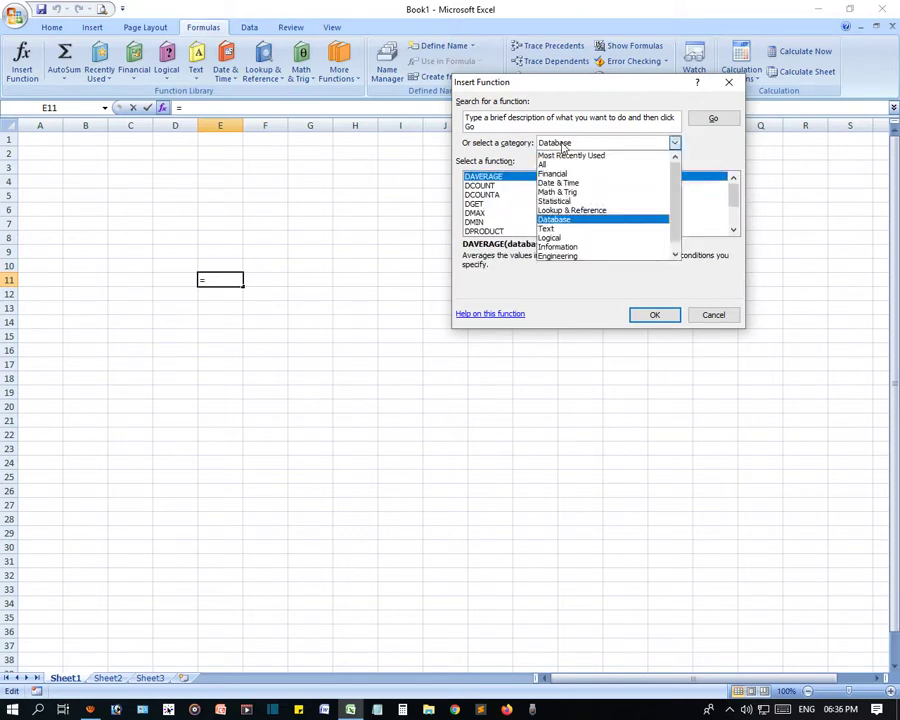
{"action": "left_click", "coordinate": [532, 217]}
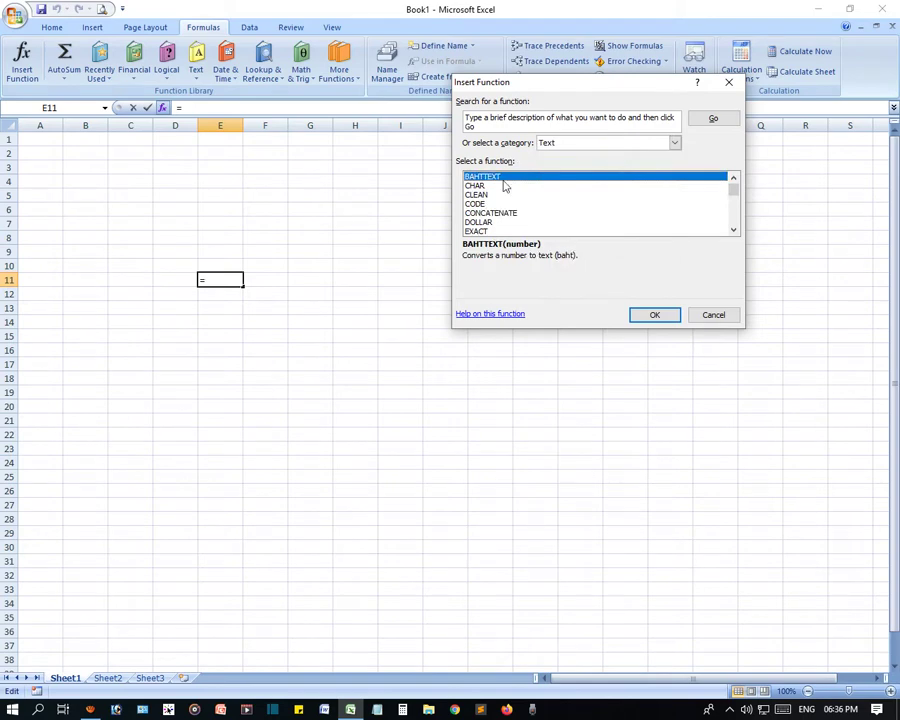
{"action": "scroll", "coordinate": [498, 213], "scroll_direction": "down", "scroll_amount": 8}
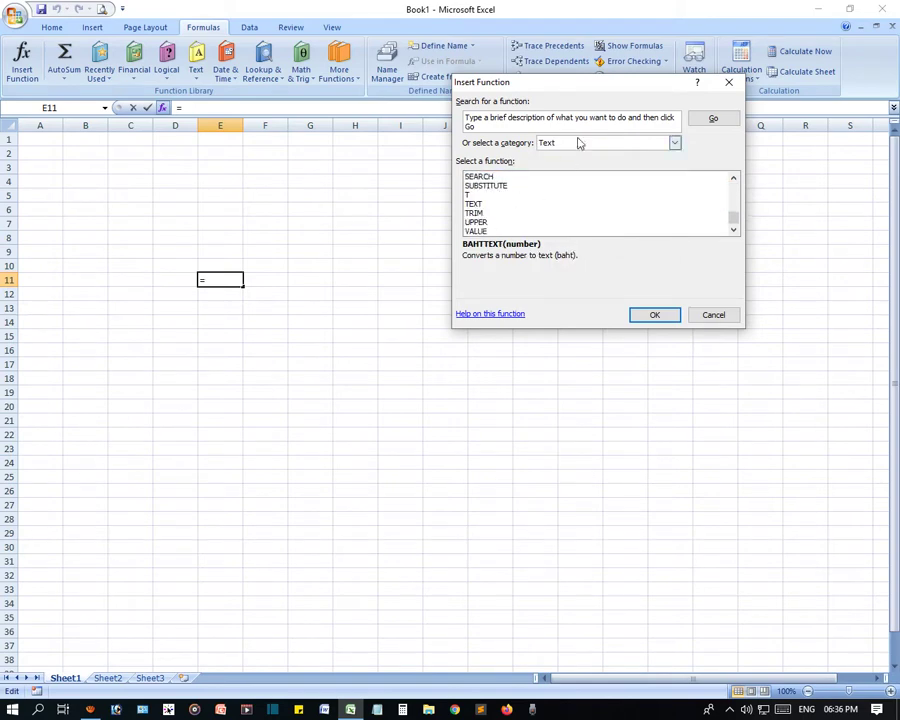
{"action": "scroll", "coordinate": [500, 200], "scroll_direction": "up", "scroll_amount": 8}
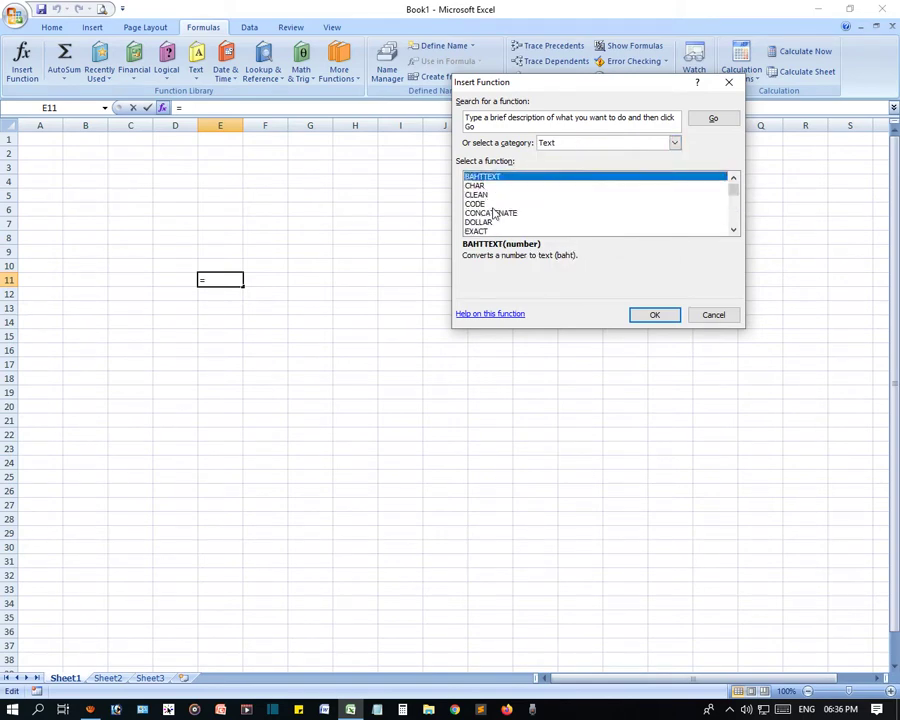
{"action": "left_click", "coordinate": [570, 148]}
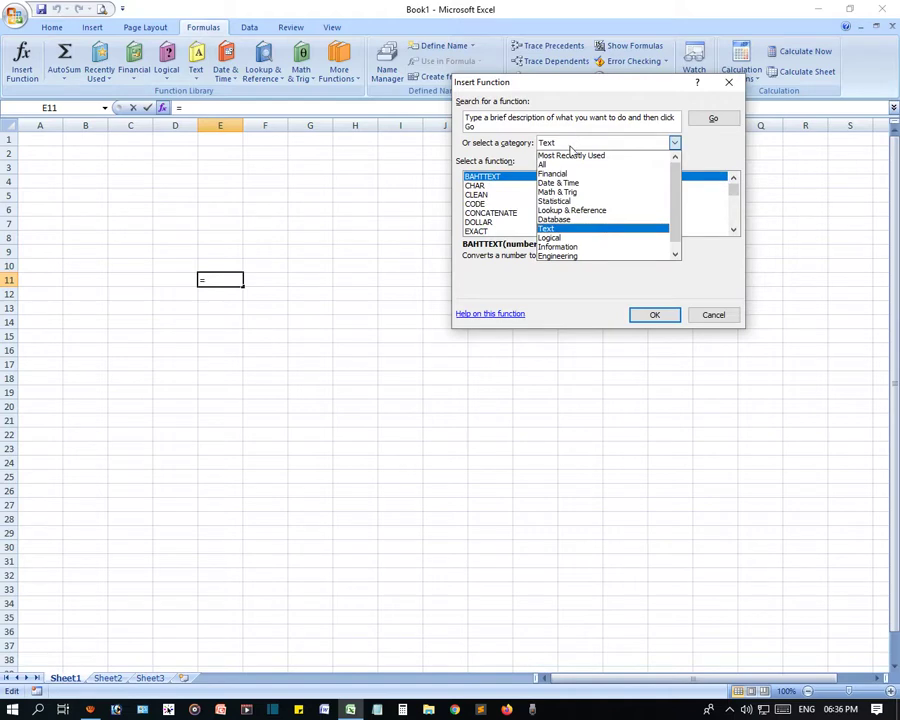
{"action": "left_click", "coordinate": [550, 237]}
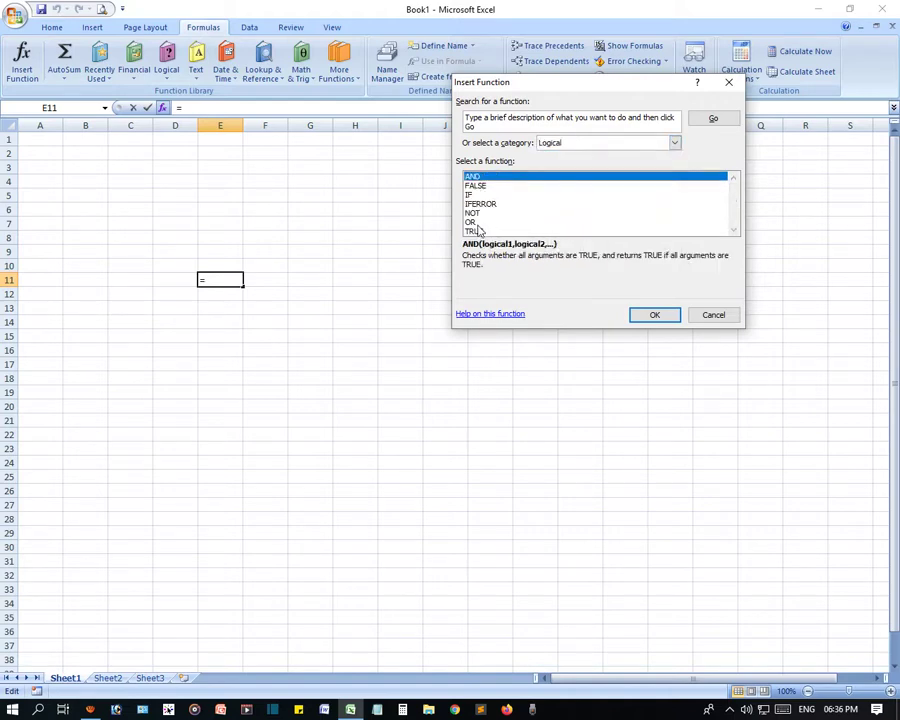
View the Information functions, then scroll through the Engineering functions
{"action": "left_click", "coordinate": [584, 146]}
{"action": "left_click", "coordinate": [557, 246]}
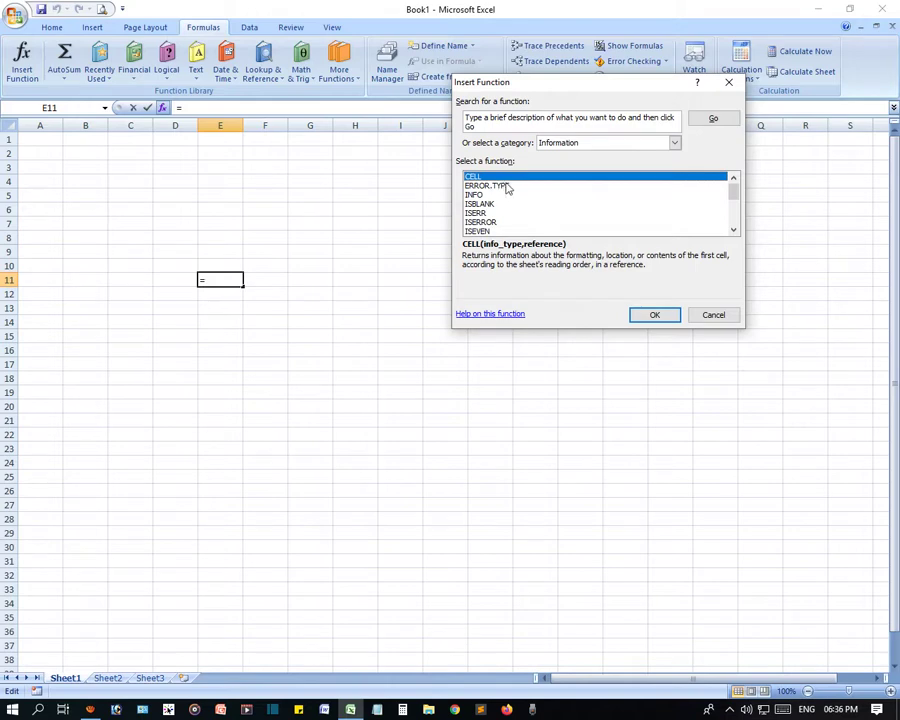
{"action": "left_click", "coordinate": [593, 147]}
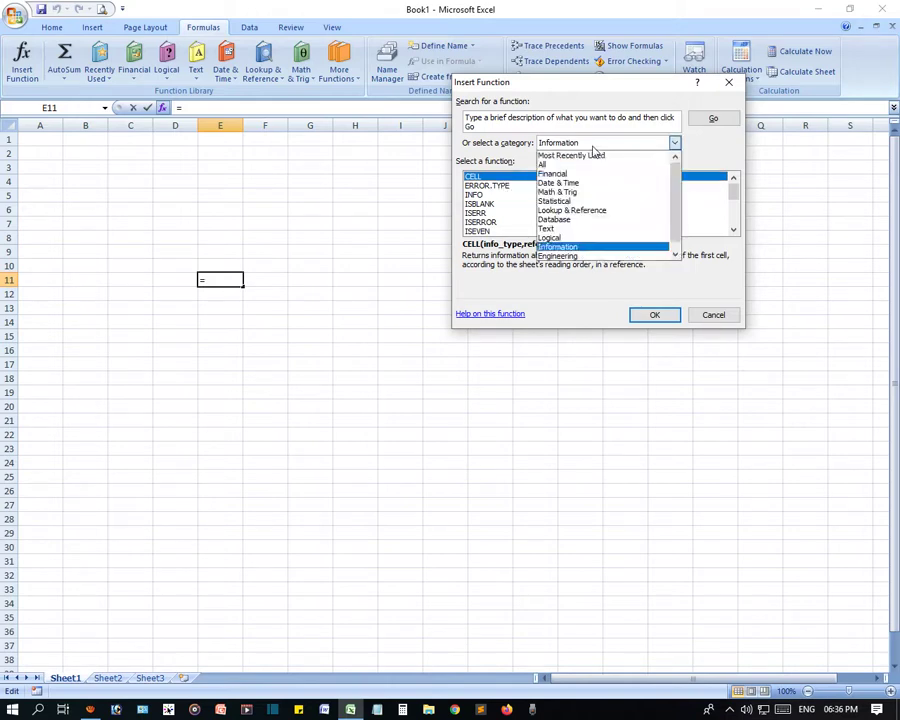
{"action": "left_click", "coordinate": [576, 252]}
{"action": "scroll", "coordinate": [497, 204], "scroll_direction": "down", "scroll_amount": 6}
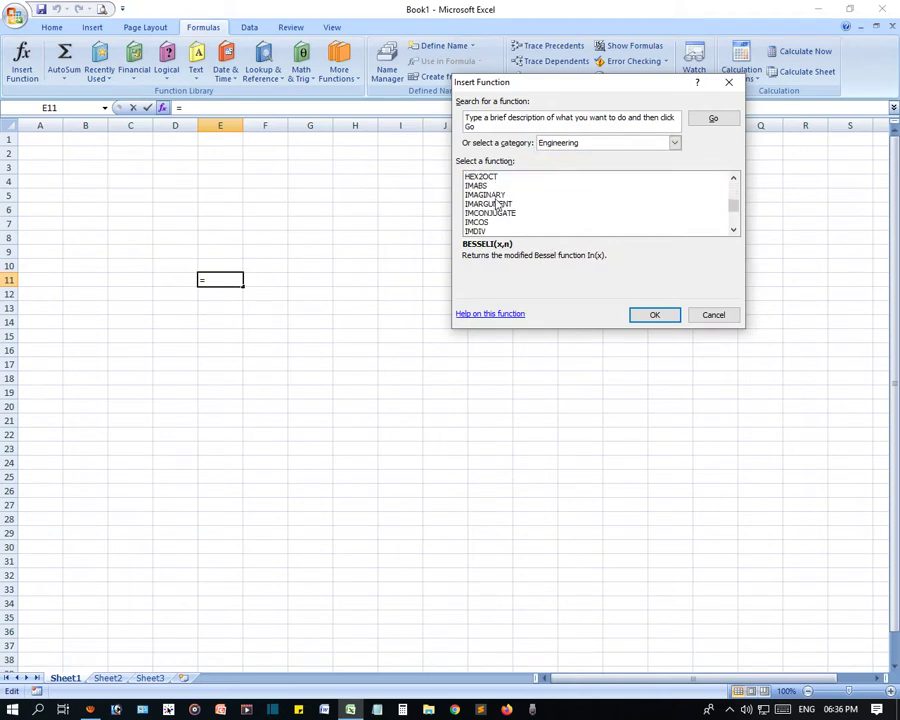
{"action": "scroll", "coordinate": [497, 204], "scroll_direction": "down", "scroll_amount": 5}
{"action": "scroll", "coordinate": [508, 228], "scroll_direction": "up", "scroll_amount": 6}
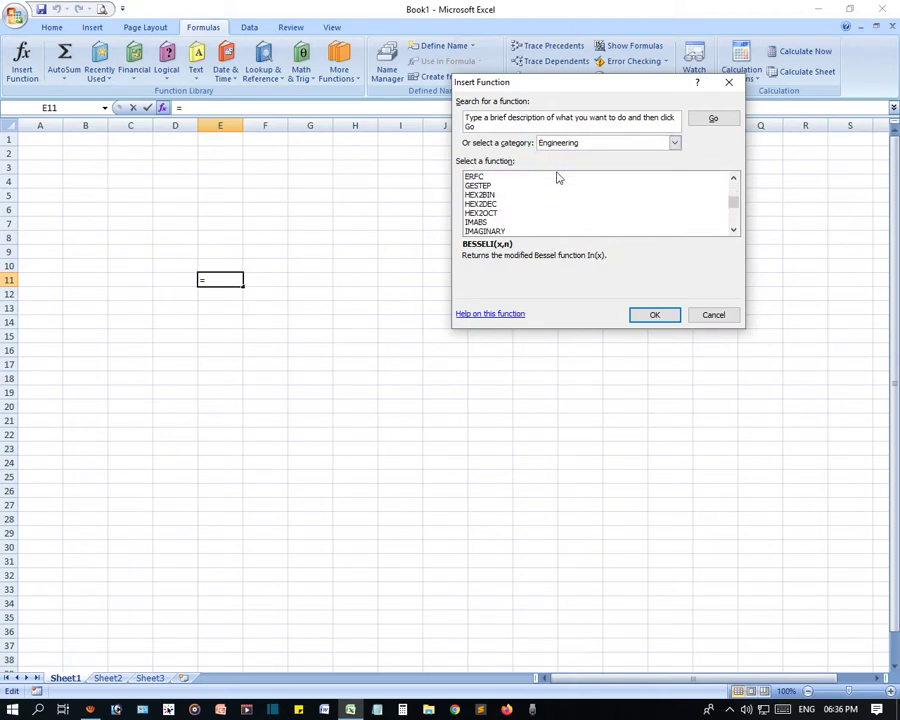
{"action": "scroll", "coordinate": [546, 206], "scroll_direction": "down", "scroll_amount": 6}
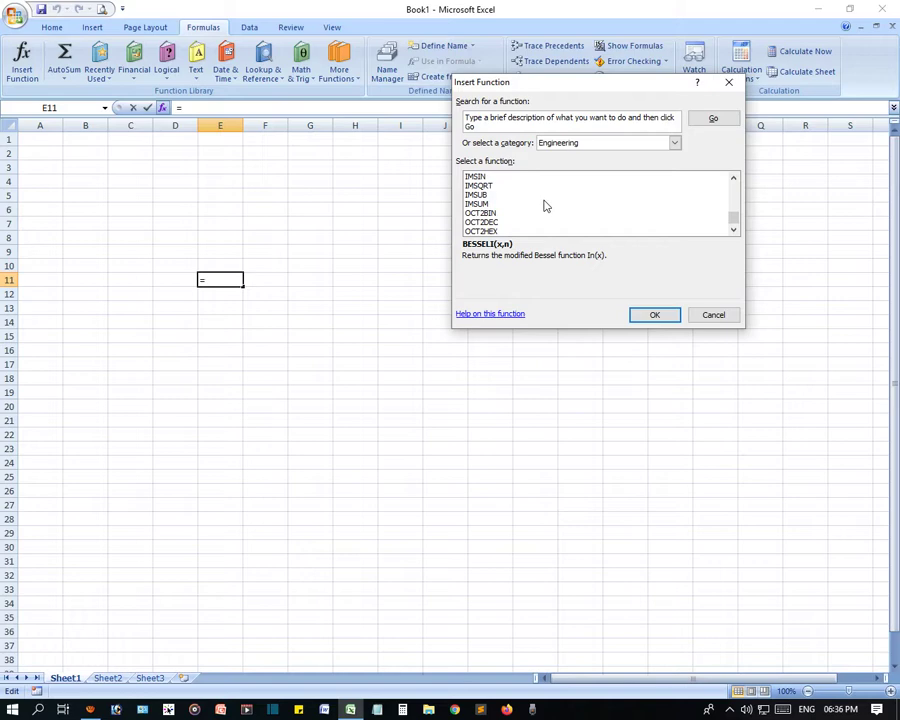
Show the Cube functions, then cancel Insert Function without inserting anything
{"action": "left_click", "coordinate": [677, 145]}
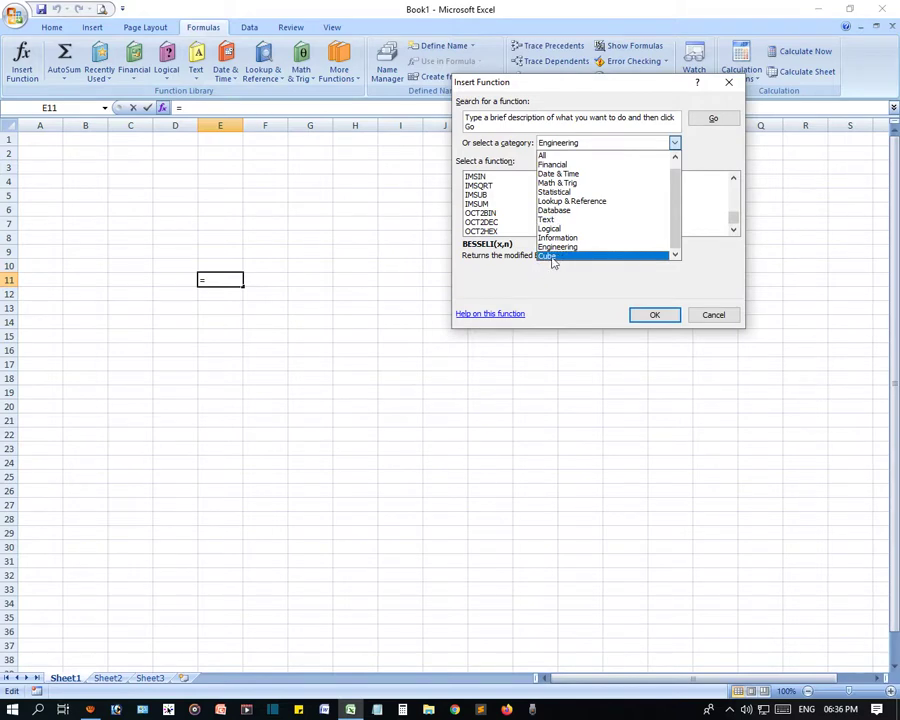
{"action": "left_click", "coordinate": [552, 258]}
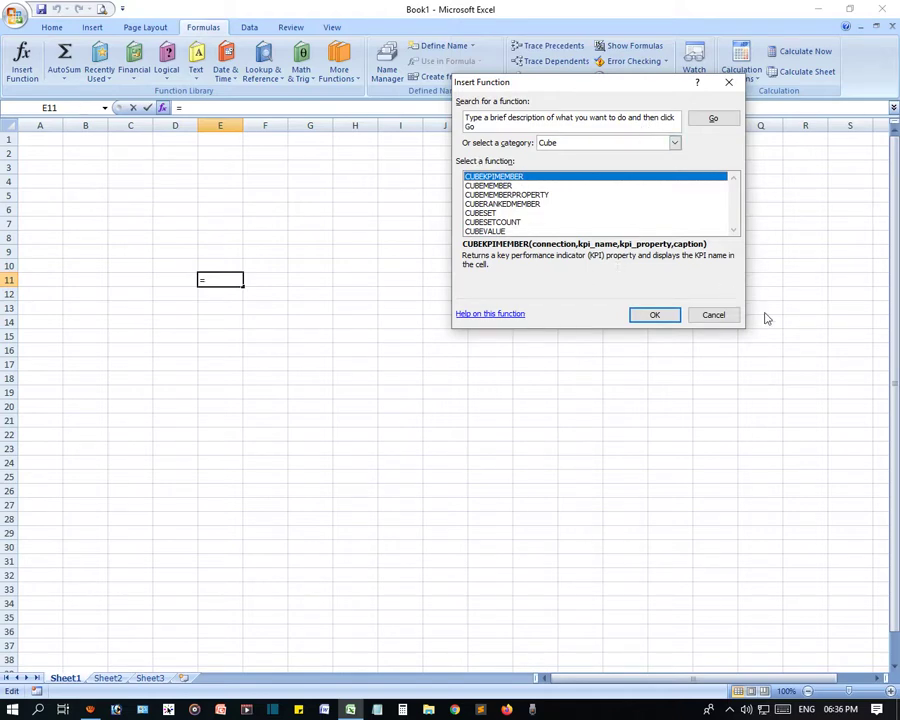
{"action": "left_click", "coordinate": [726, 320]}
Select D3, view the AutoSum function list, and cancel More Functions
{"action": "left_click", "coordinate": [175, 167]}
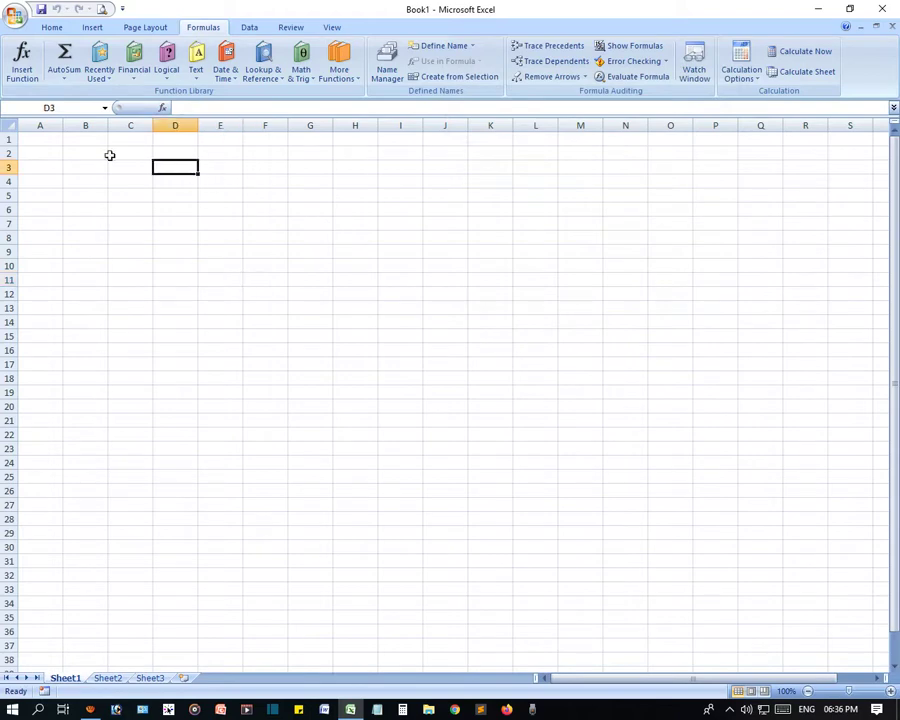
{"action": "left_click", "coordinate": [64, 78]}
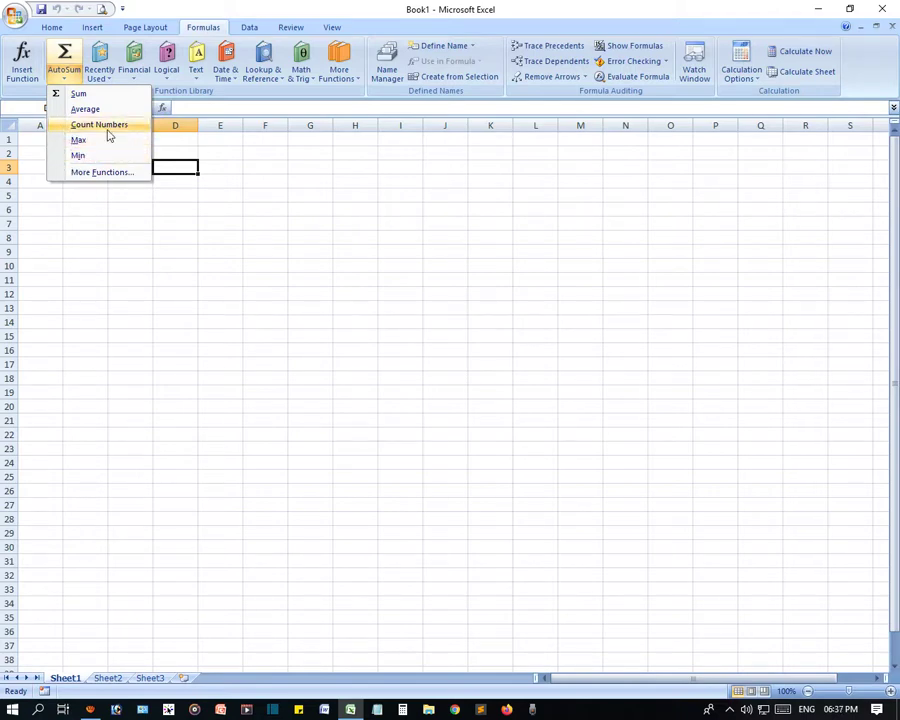
{"action": "left_click", "coordinate": [104, 177]}
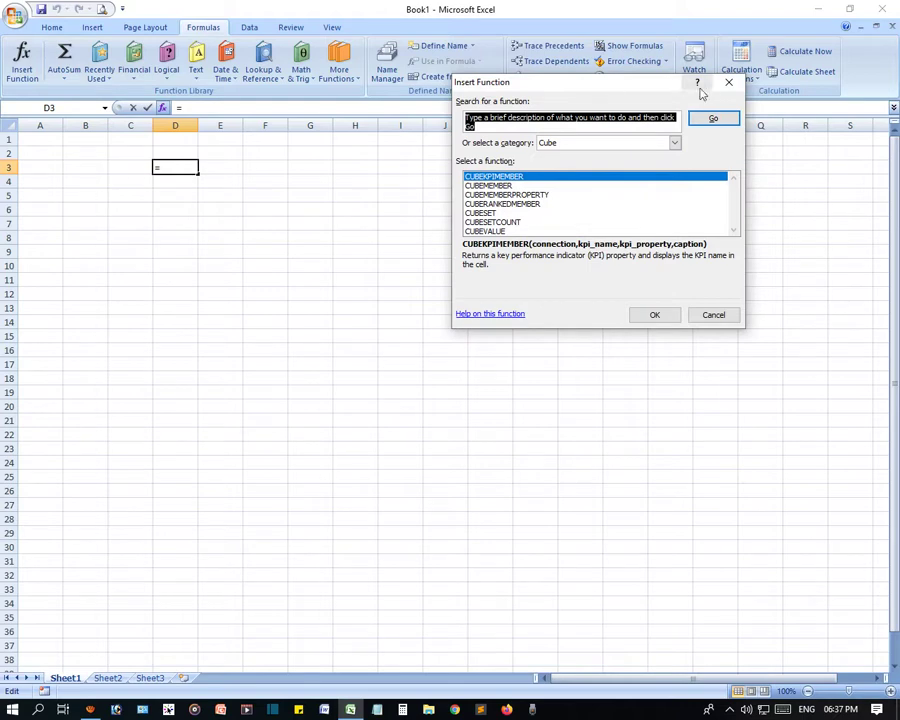
{"action": "left_click", "coordinate": [728, 85]}
Select I5 and glance at the Recently Used functions list
{"action": "left_click", "coordinate": [390, 199]}
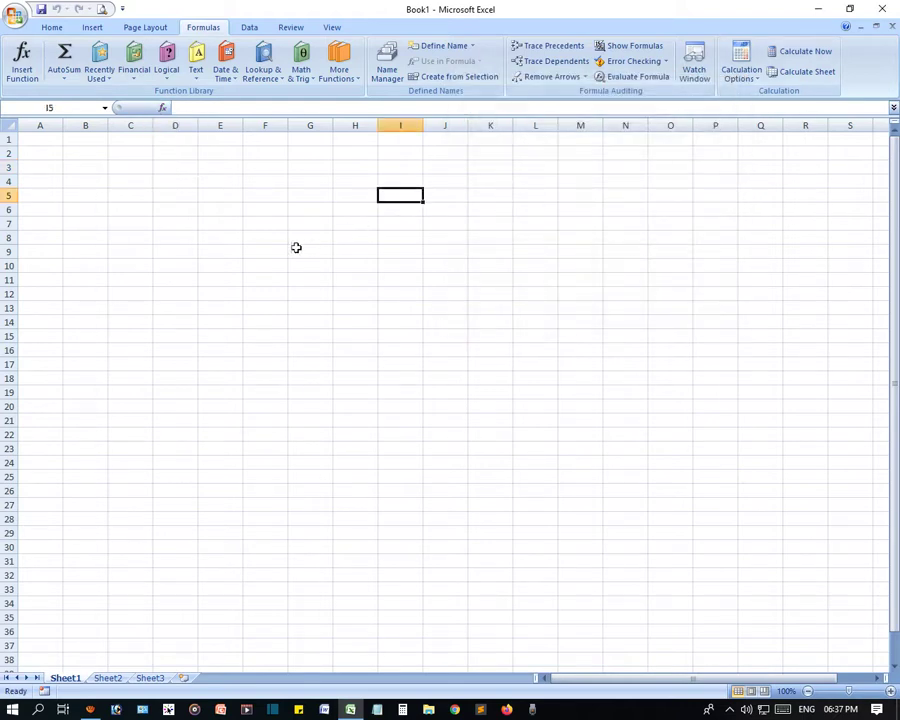
{"action": "left_click", "coordinate": [100, 86]}
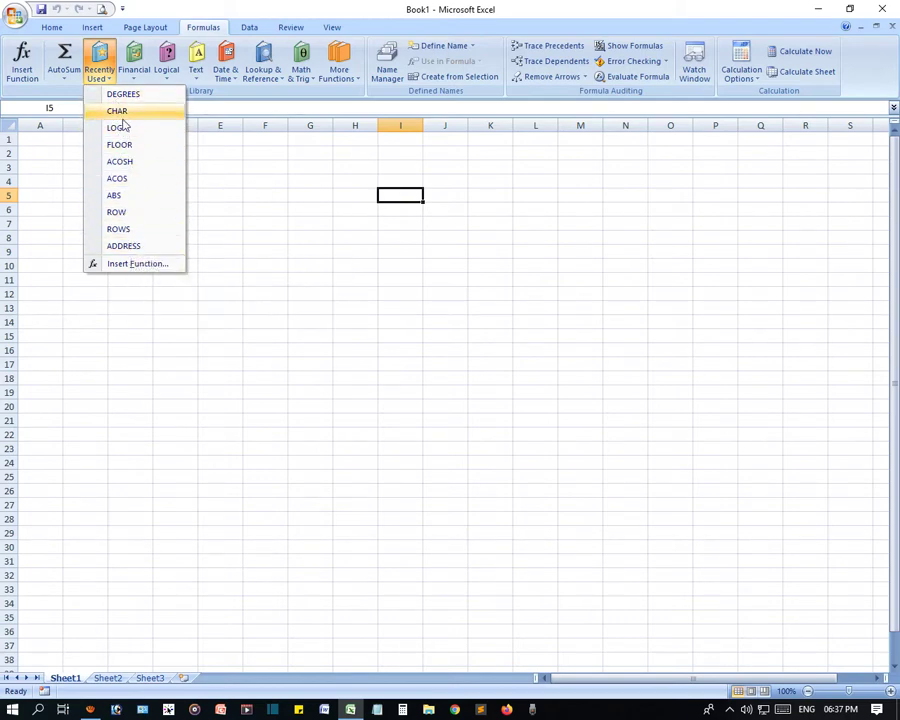
{"action": "left_click", "coordinate": [138, 78]}
Scroll the Financial function list, then open and cancel Insert Function for I5
{"action": "left_click", "coordinate": [138, 78]}
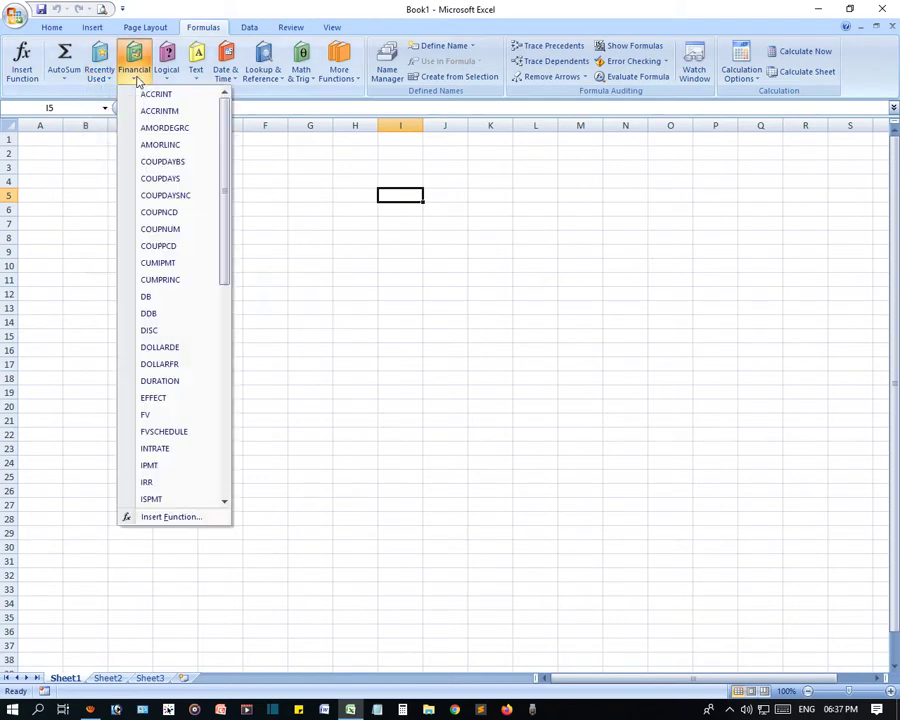
{"action": "scroll", "coordinate": [170, 248], "scroll_direction": "down", "scroll_amount": 8}
{"action": "scroll", "coordinate": [134, 300], "scroll_direction": "down", "scroll_amount": 2}
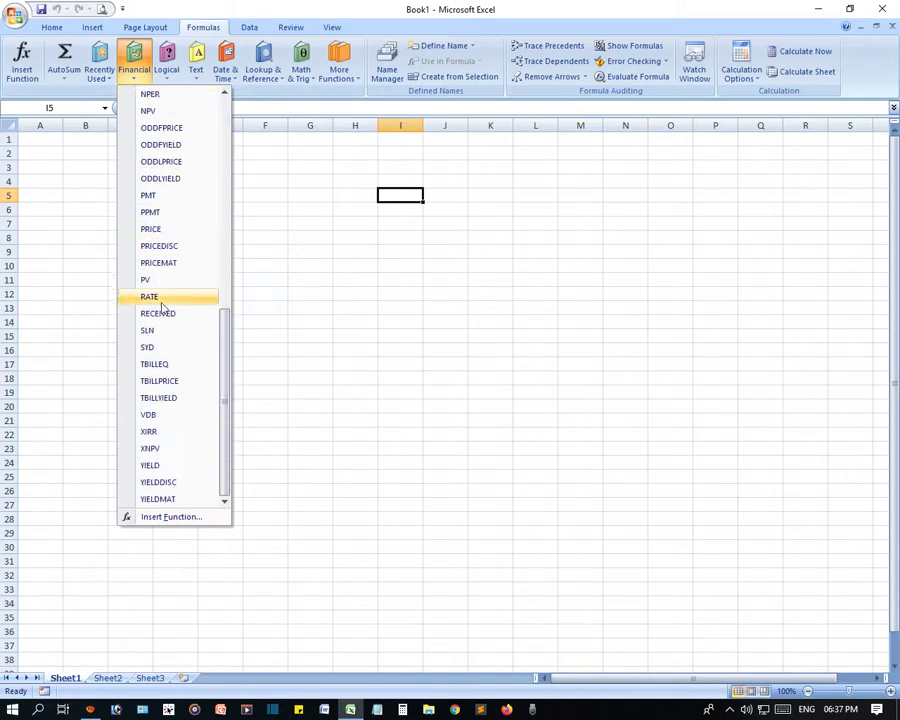
{"action": "scroll", "coordinate": [140, 300], "scroll_direction": "up", "scroll_amount": 10}
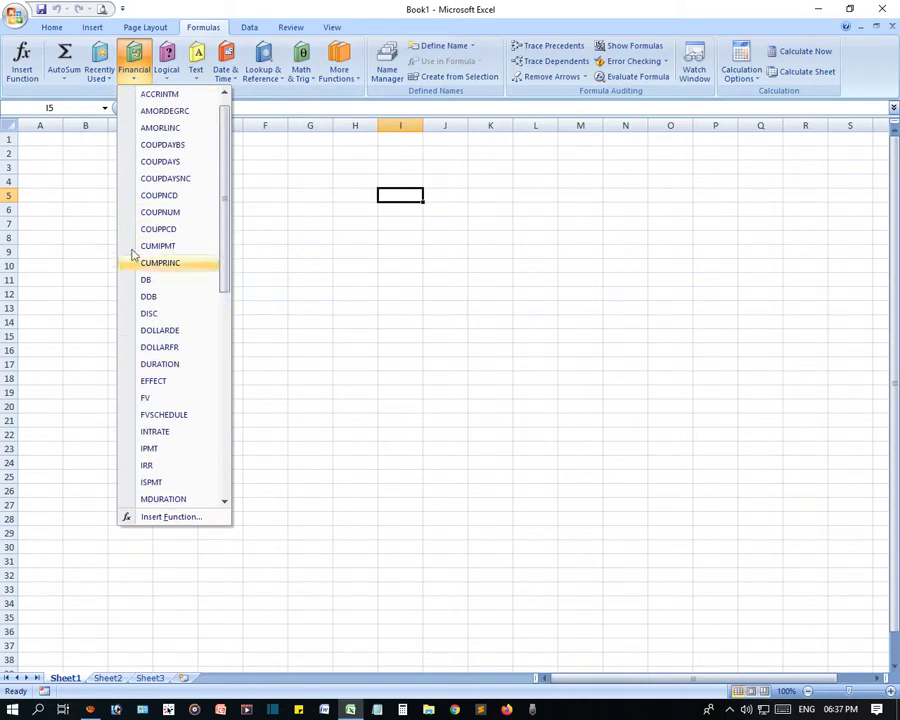
{"action": "left_click", "coordinate": [22, 78]}
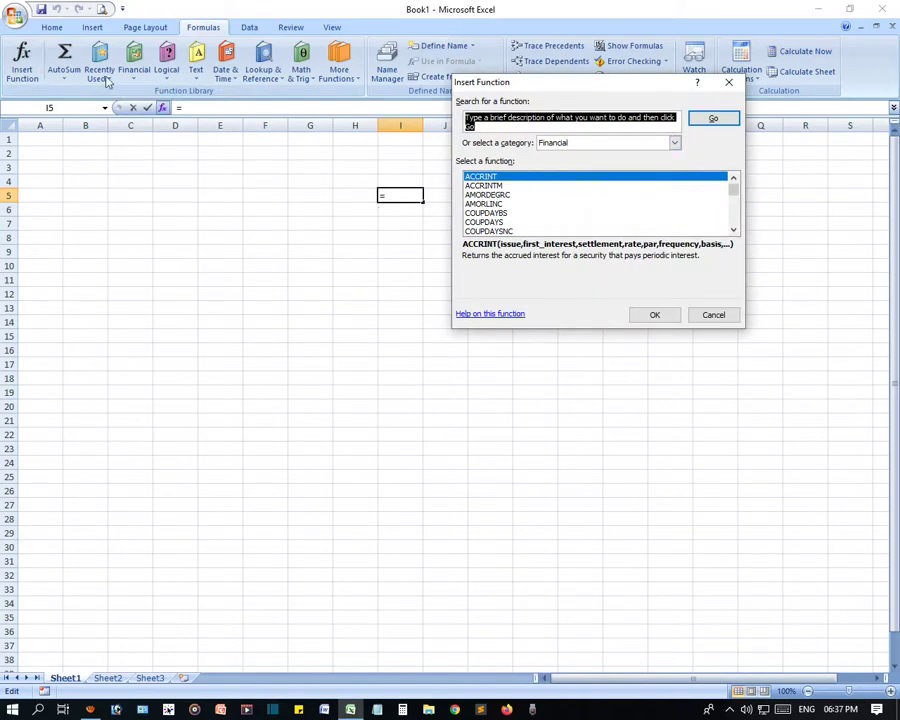
{"action": "left_click", "coordinate": [716, 317]}
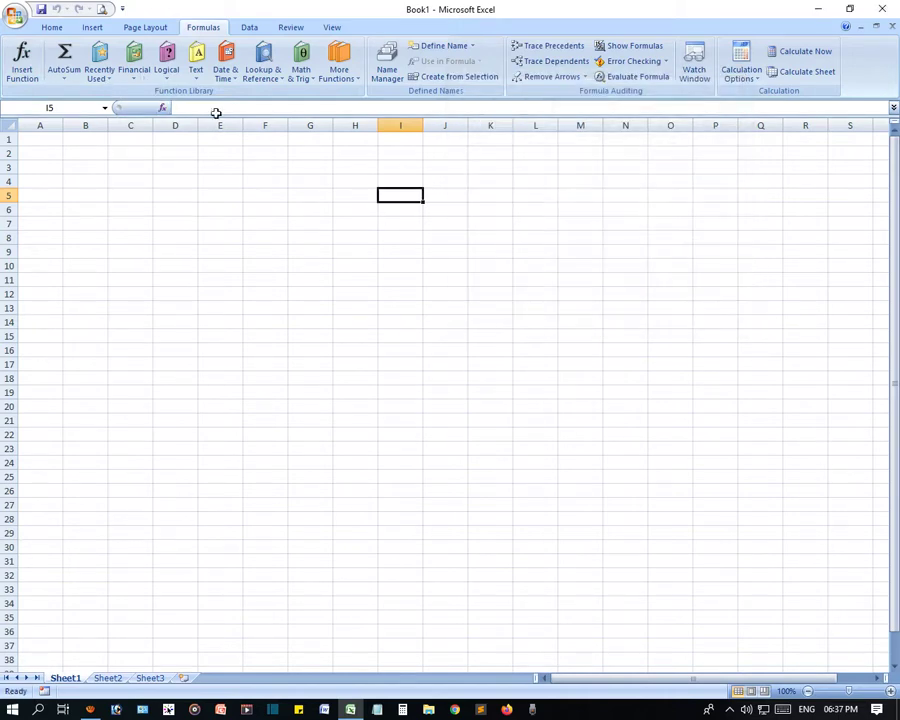
Look through the Logical, Text and Date & Time function lists
{"action": "left_click", "coordinate": [174, 73]}
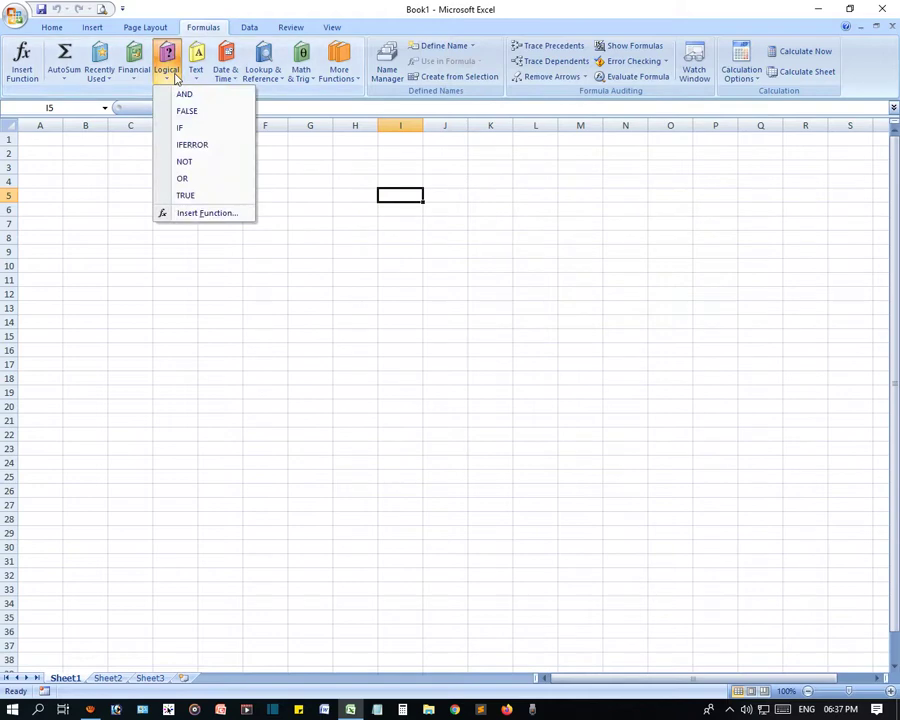
{"action": "left_click", "coordinate": [132, 84]}
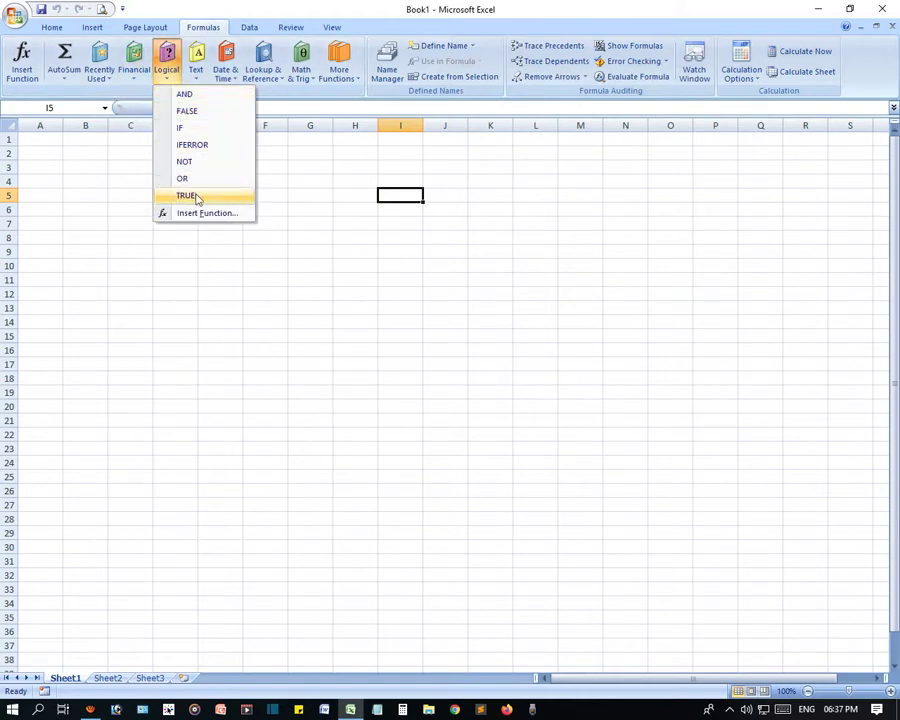
{"action": "left_click", "coordinate": [193, 75]}
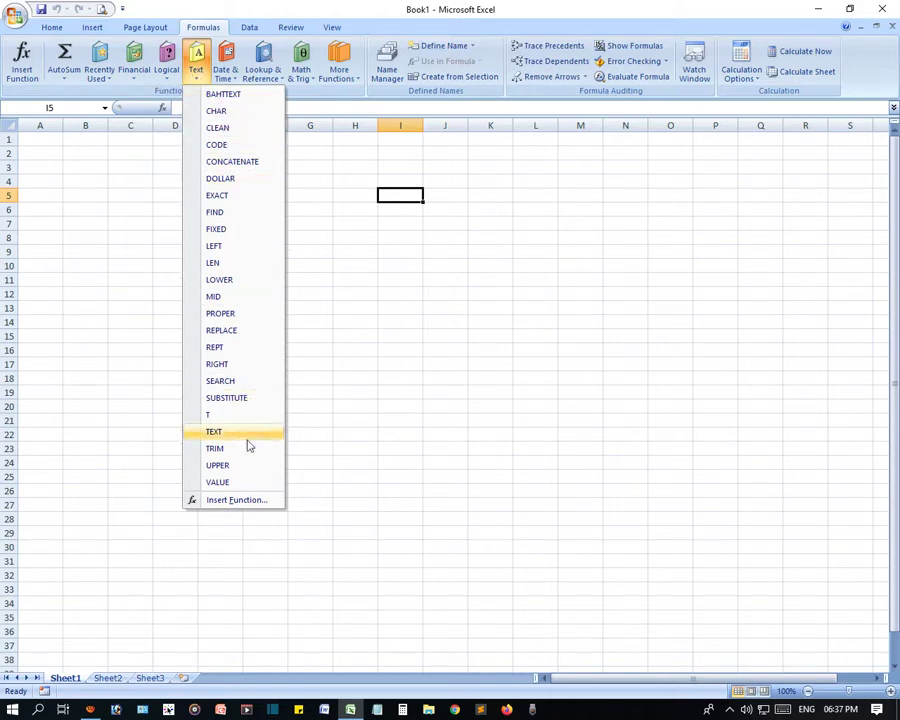
{"action": "left_click", "coordinate": [290, 162]}
{"action": "left_click", "coordinate": [226, 70]}
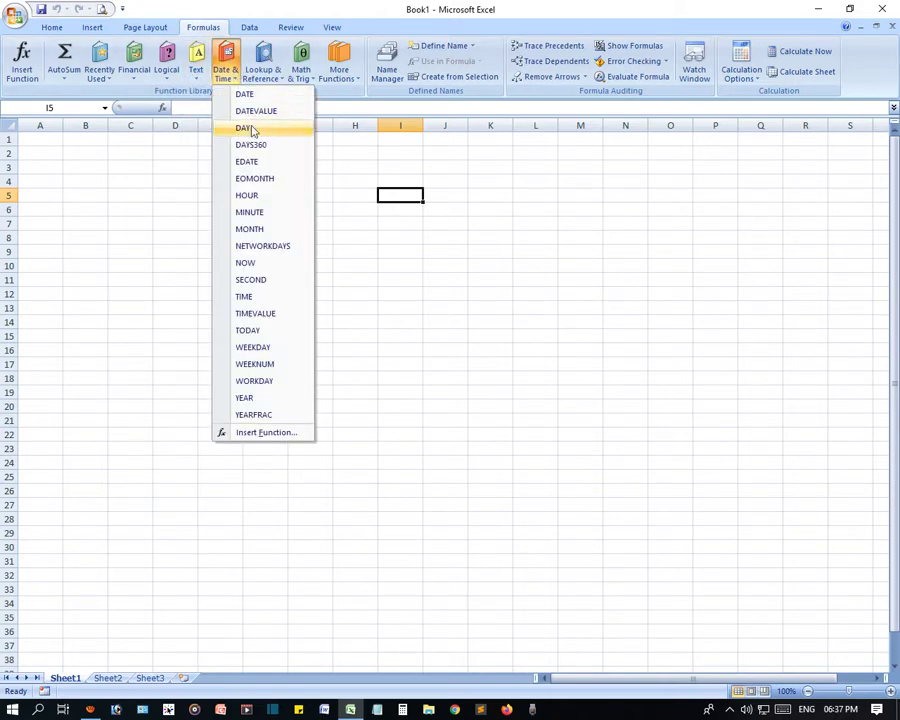
{"action": "left_click", "coordinate": [348, 327]}
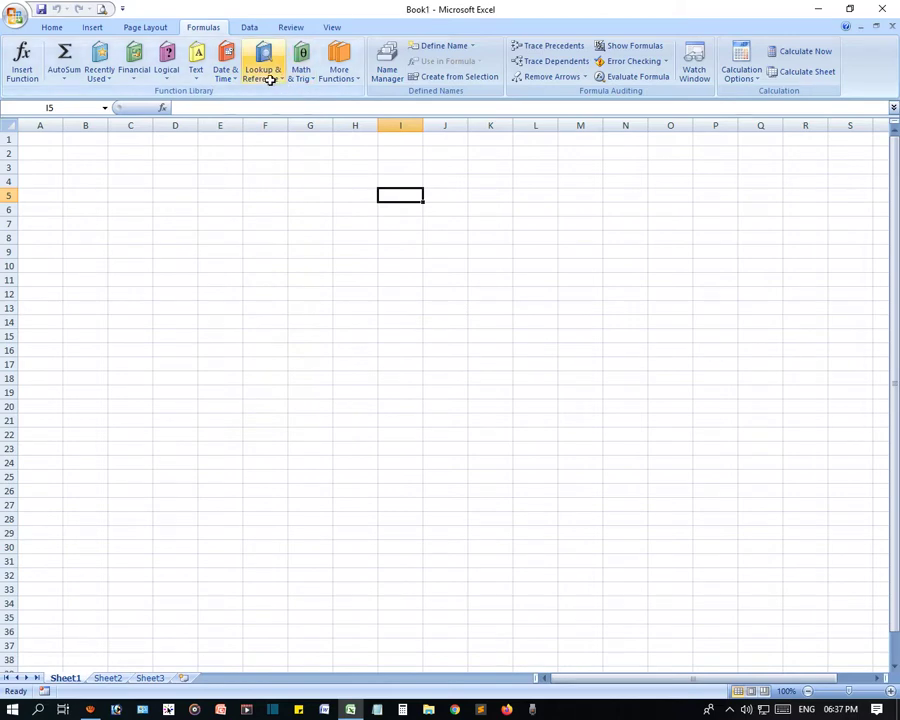
Look through Lookup & Reference, Math & Trig and More Functions, then close the menus
{"action": "left_click", "coordinate": [267, 76]}
{"action": "left_click", "coordinate": [300, 75]}
{"action": "left_click", "coordinate": [339, 75]}
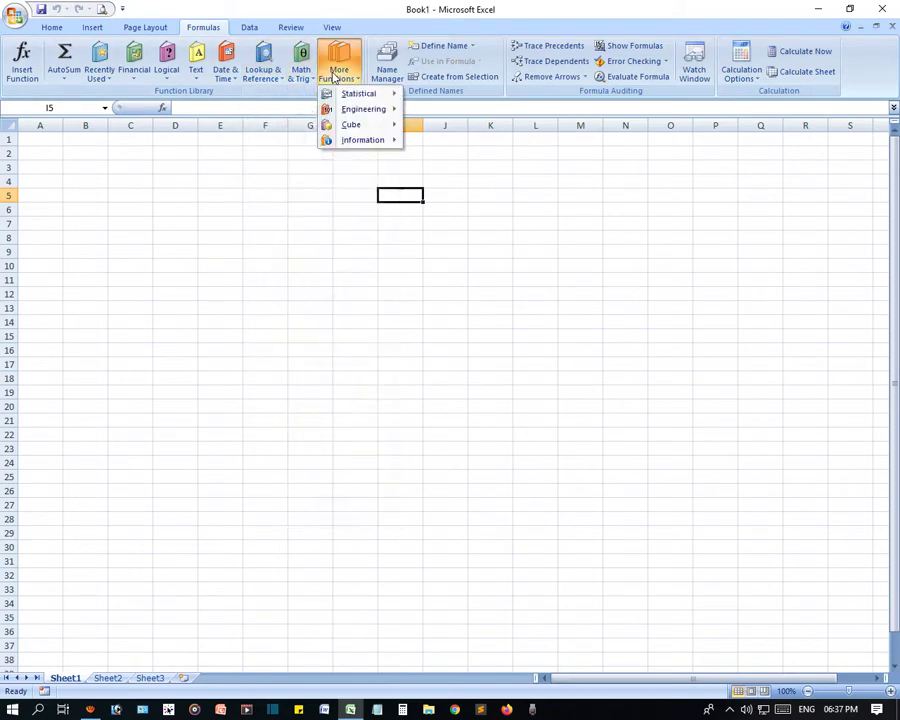
{"action": "mouse_move", "coordinate": [388, 100]}
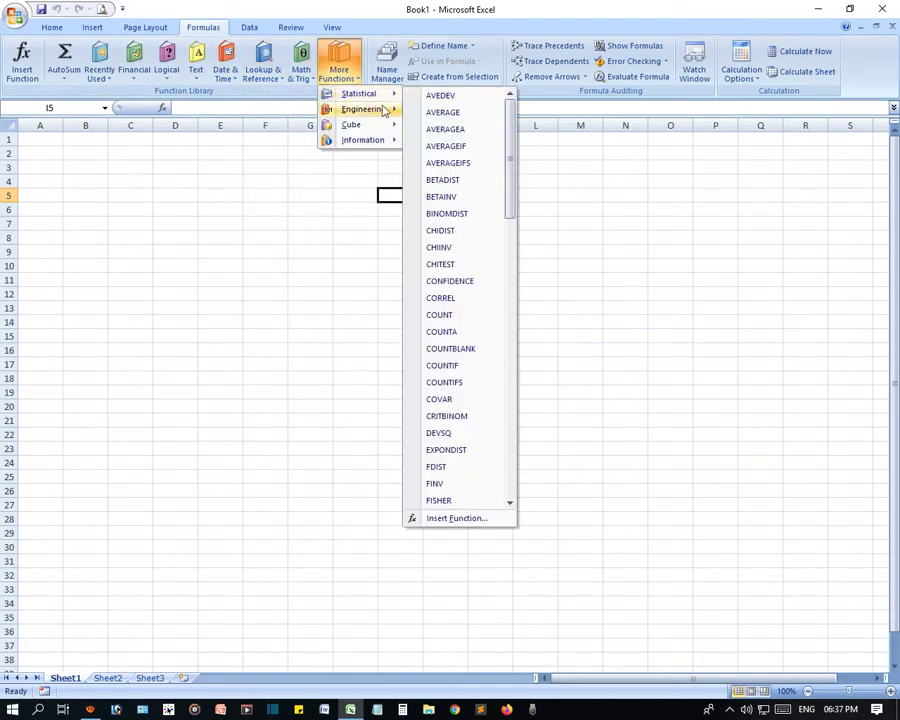
{"action": "mouse_move", "coordinate": [362, 124]}
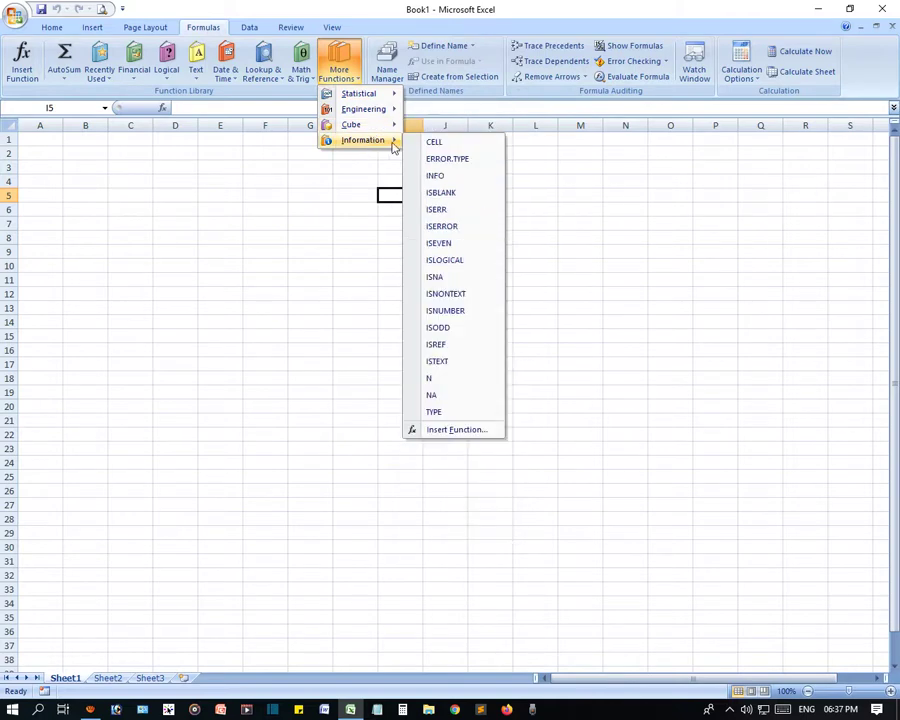
{"action": "left_click", "coordinate": [320, 290]}
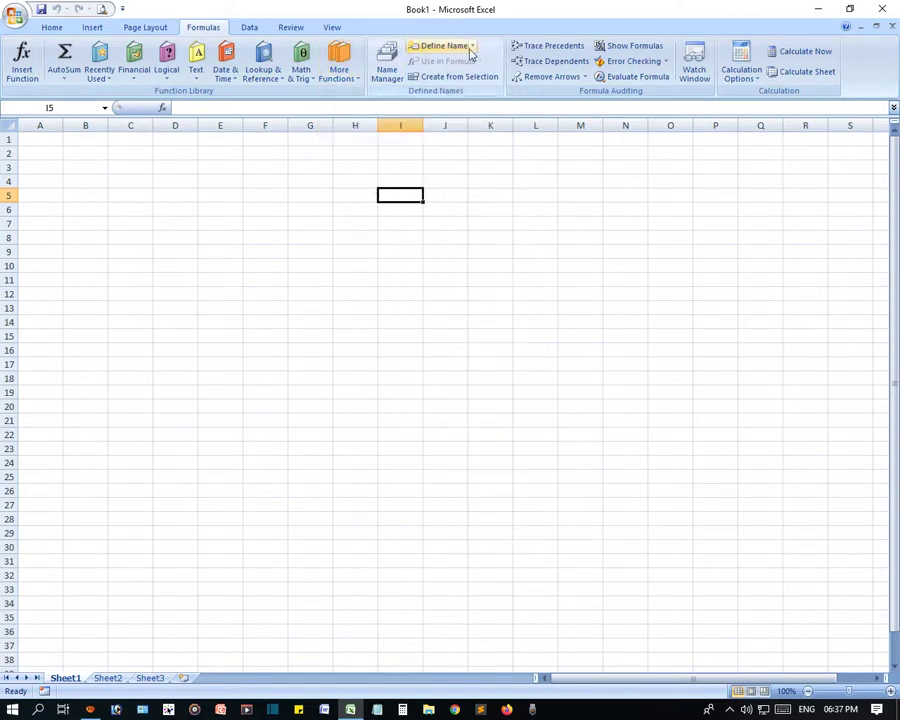
{"action": "left_click", "coordinate": [390, 79]}
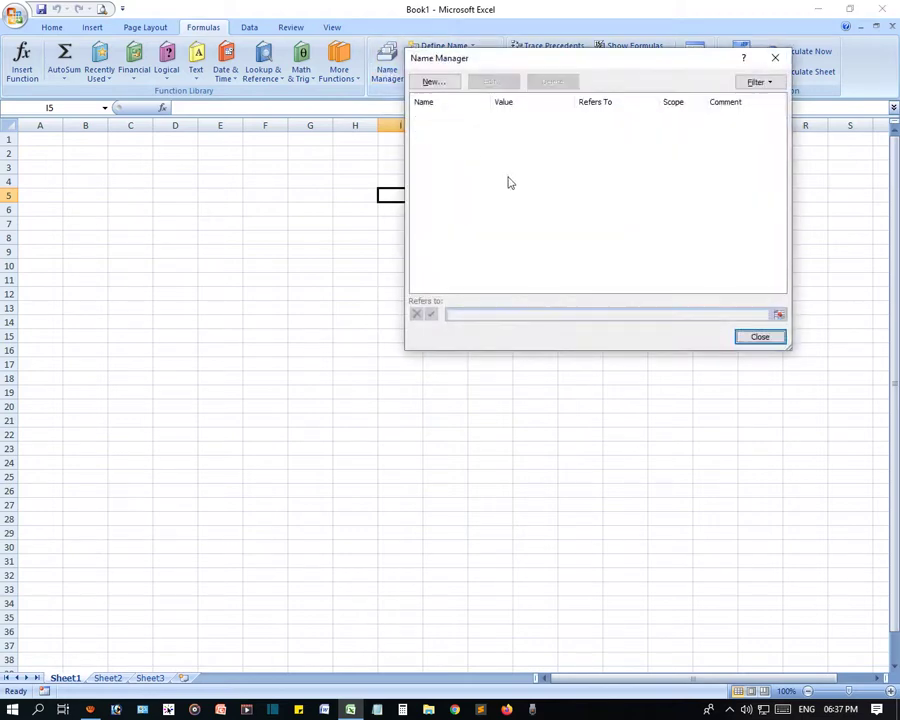
{"action": "left_click", "coordinate": [757, 339]}
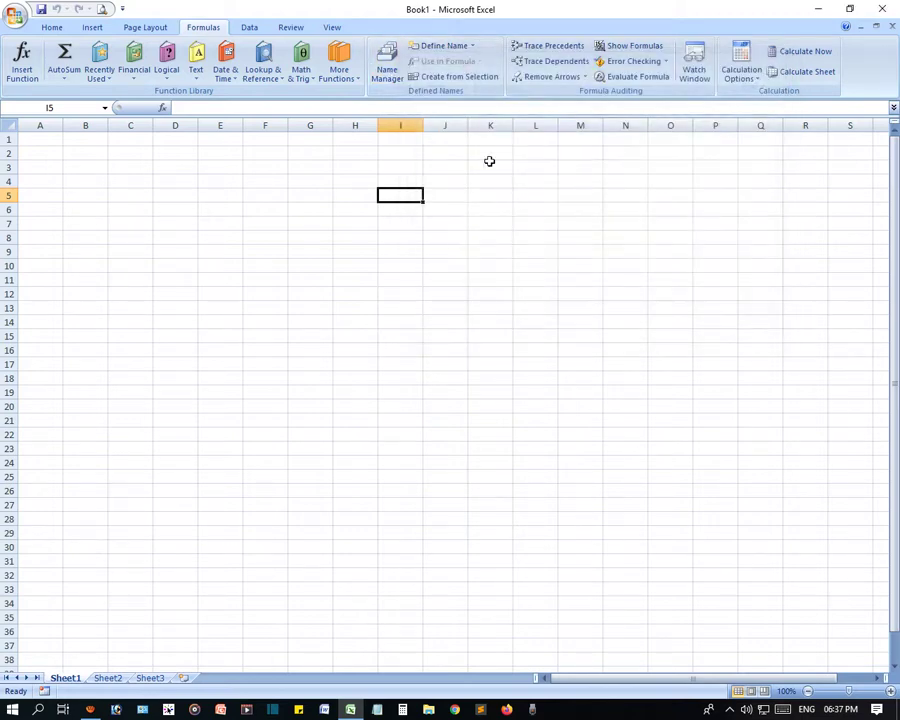
{"action": "left_click", "coordinate": [472, 46]}
{"action": "left_click", "coordinate": [456, 63]}
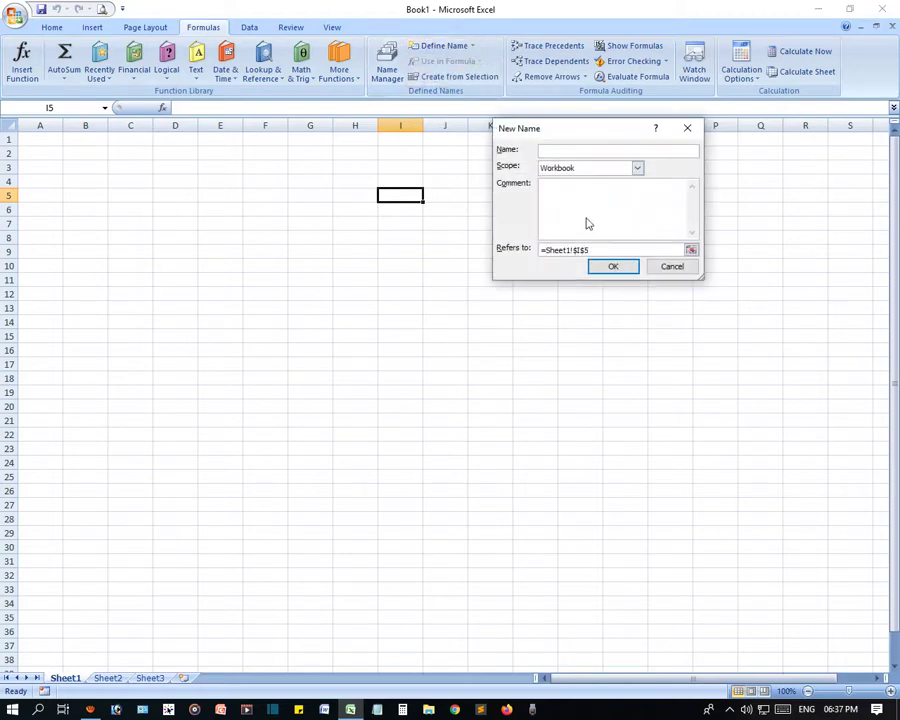
{"action": "left_click", "coordinate": [667, 266]}
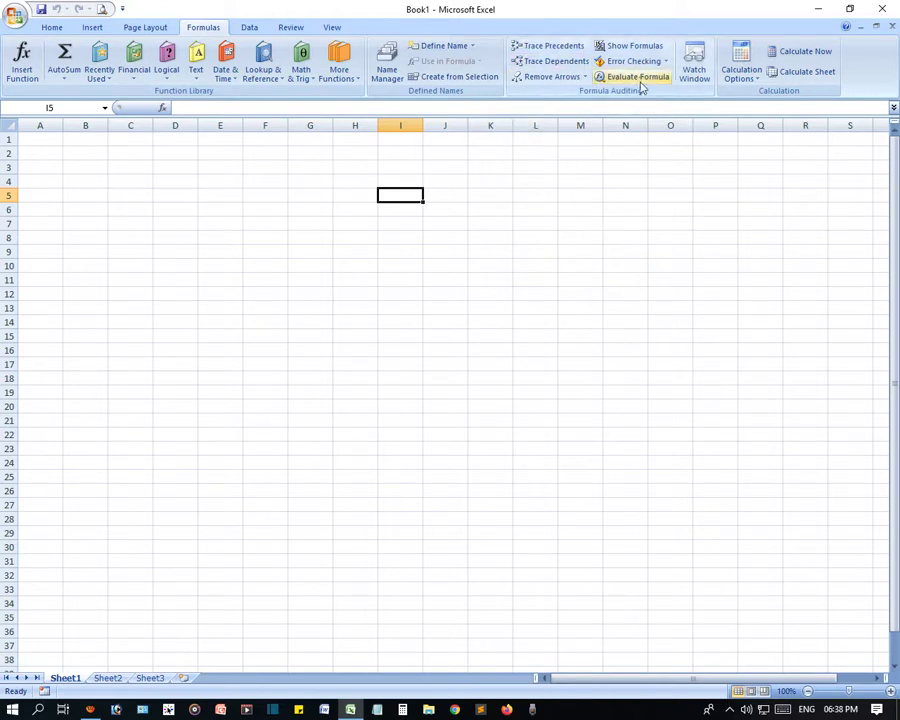
{"action": "left_click", "coordinate": [760, 86]}
{"action": "left_click", "coordinate": [600, 206]}
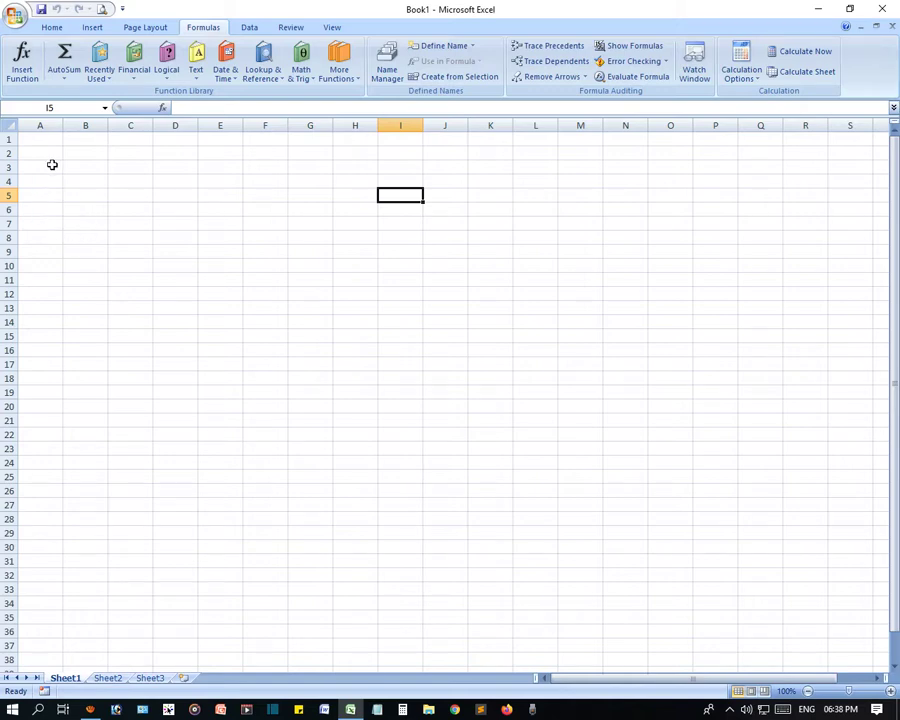
On the View tab, hide the Formula Bar and then show it again
{"action": "left_click", "coordinate": [275, 270]}
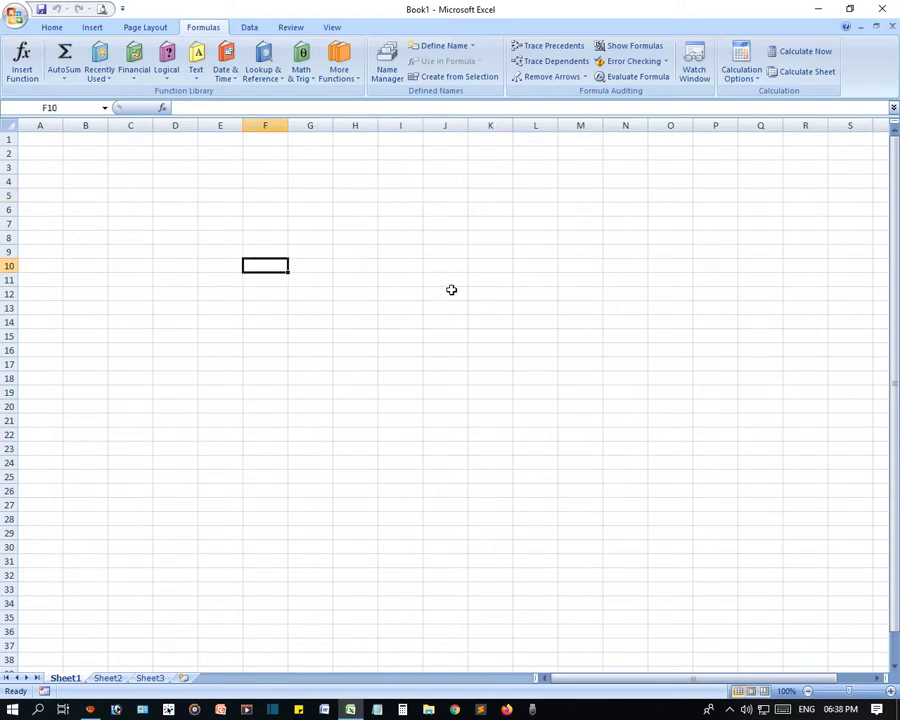
{"action": "left_click", "coordinate": [209, 108]}
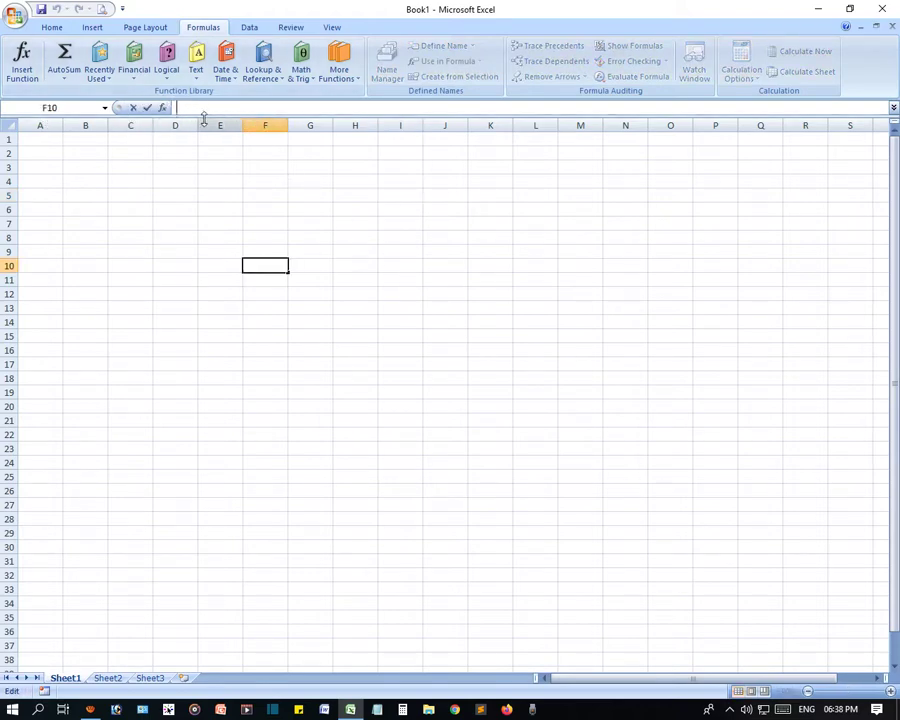
{"action": "left_click", "coordinate": [333, 27]}
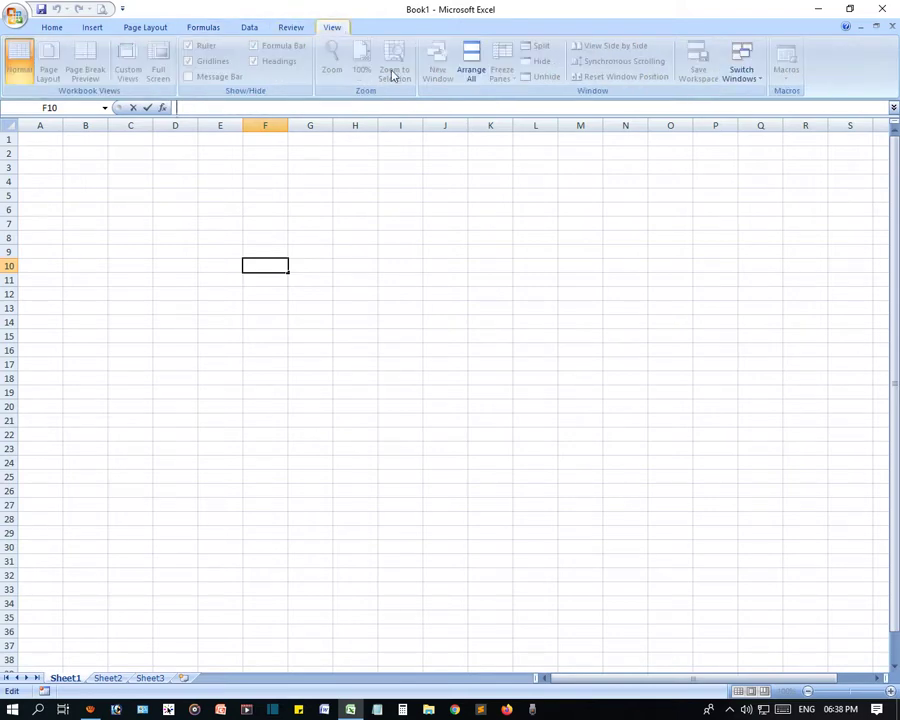
{"action": "left_click", "coordinate": [206, 263]}
{"action": "left_click", "coordinate": [251, 46]}
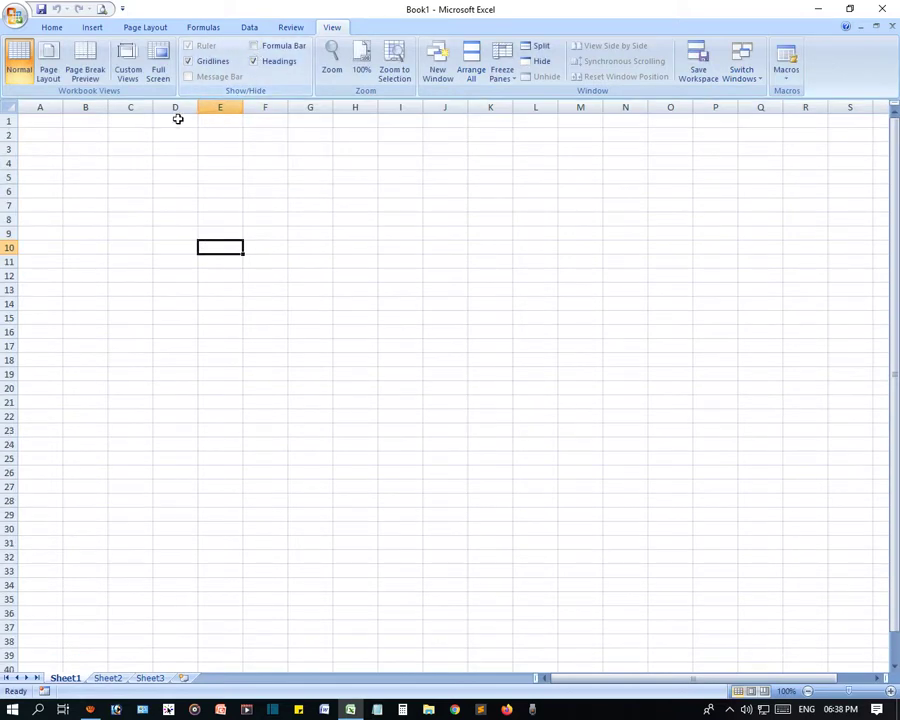
{"action": "left_click", "coordinate": [250, 47]}
Briefly edit E10, then select cells F10, J9 and J12
{"action": "left_click", "coordinate": [206, 104]}
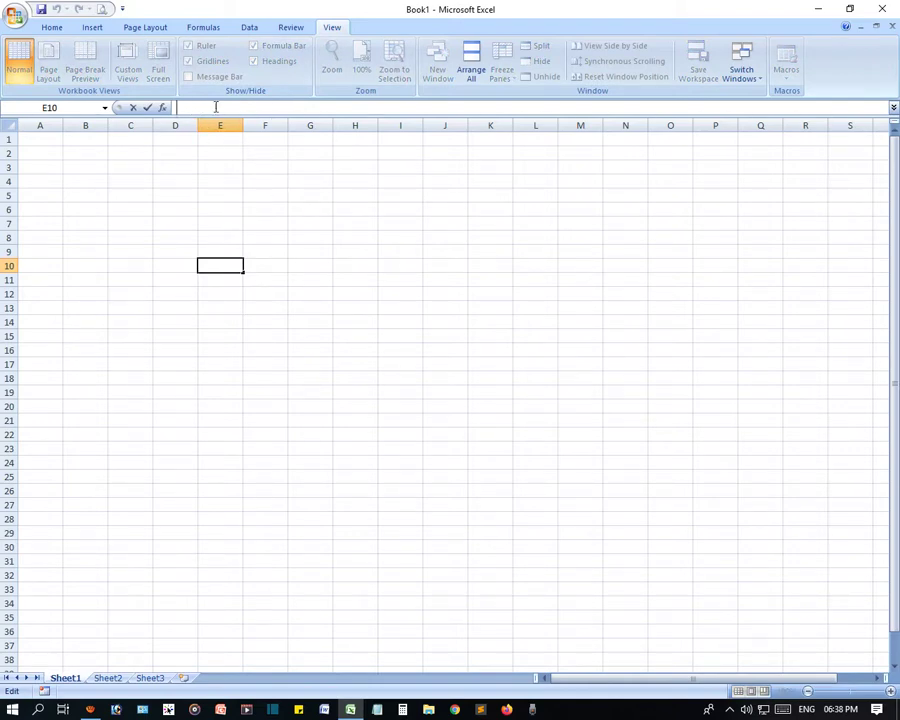
{"action": "left_click", "coordinate": [284, 262]}
{"action": "left_click", "coordinate": [444, 252]}
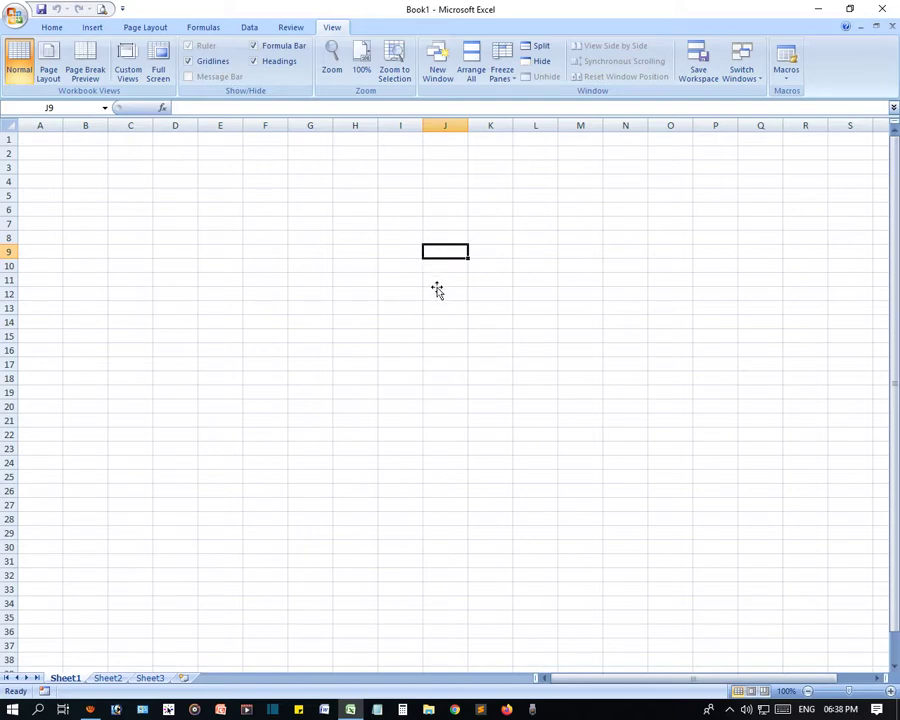
{"action": "left_click", "coordinate": [437, 291]}
Enter the formula =A1 in cell J6
{"action": "left_click", "coordinate": [429, 266]}
{"action": "left_click", "coordinate": [438, 210]}
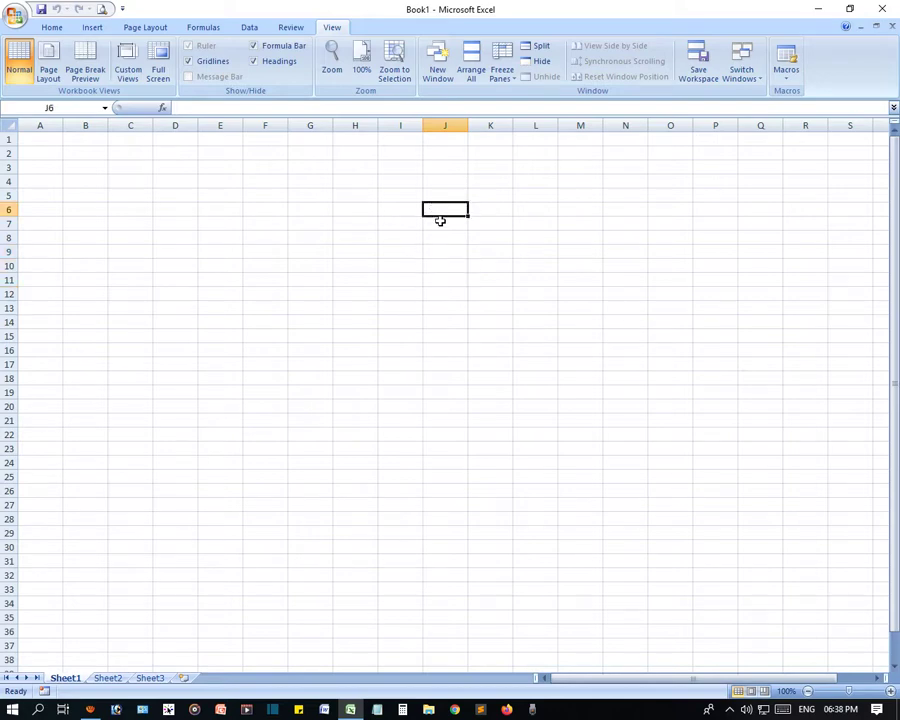
{"action": "type", "text": "="}
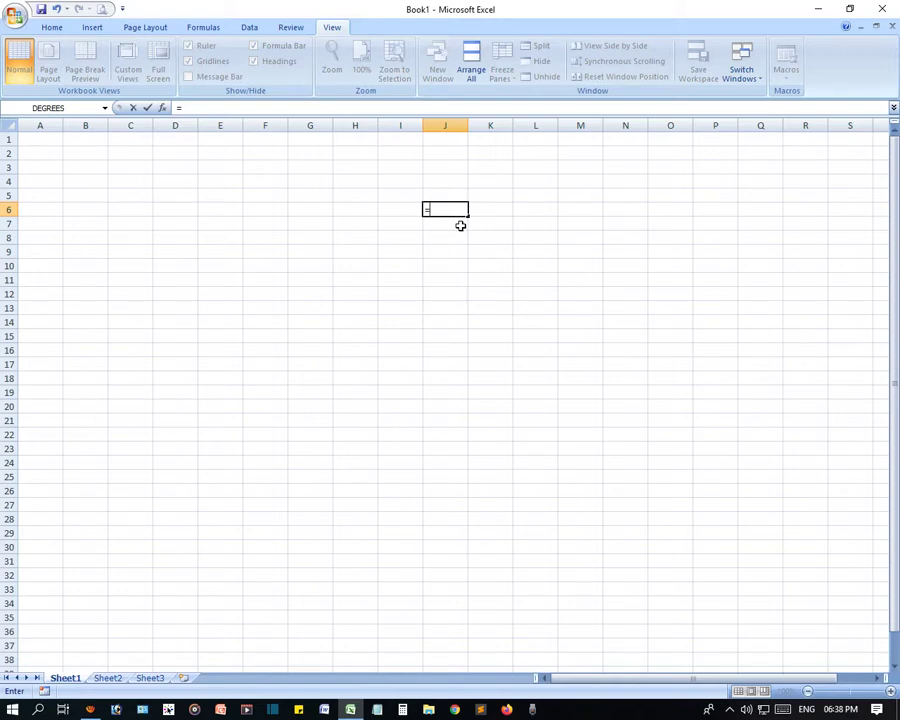
{"action": "type", "text": "a"}
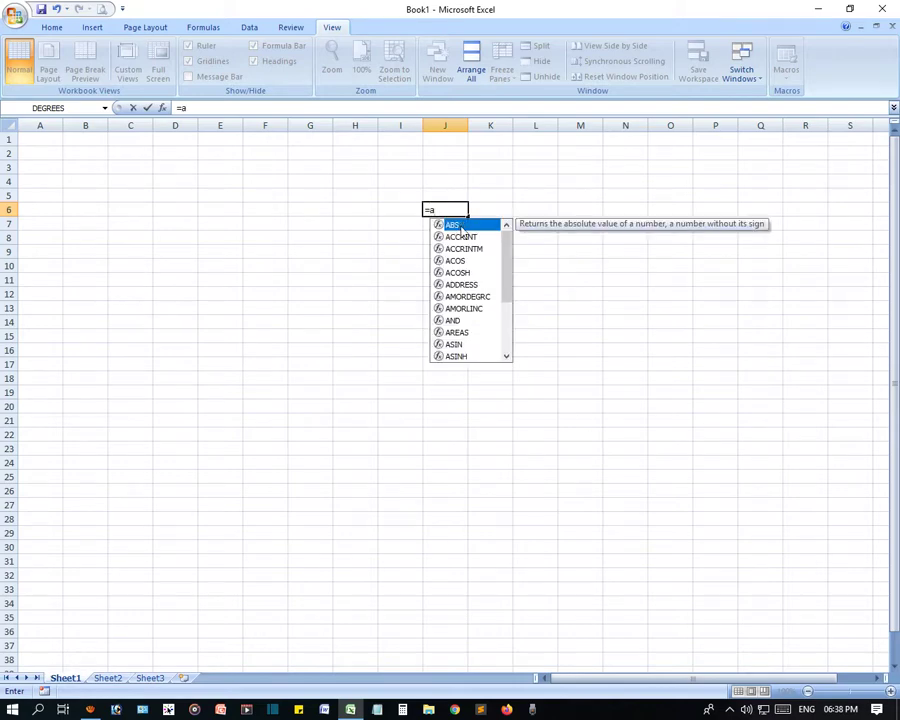
{"action": "type", "text": "1"}
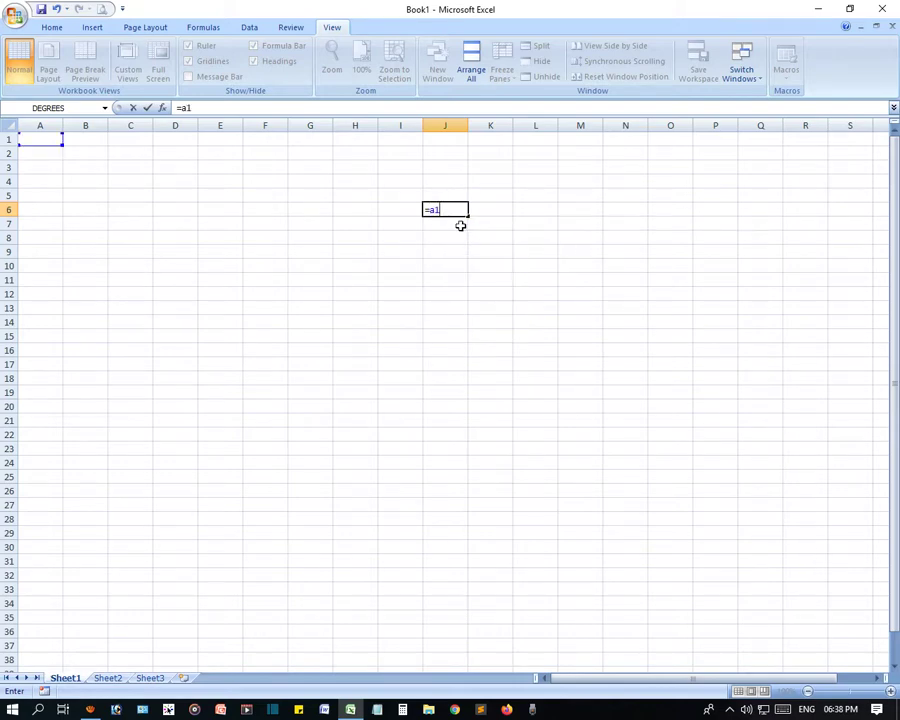
{"action": "key", "text": "Return"}
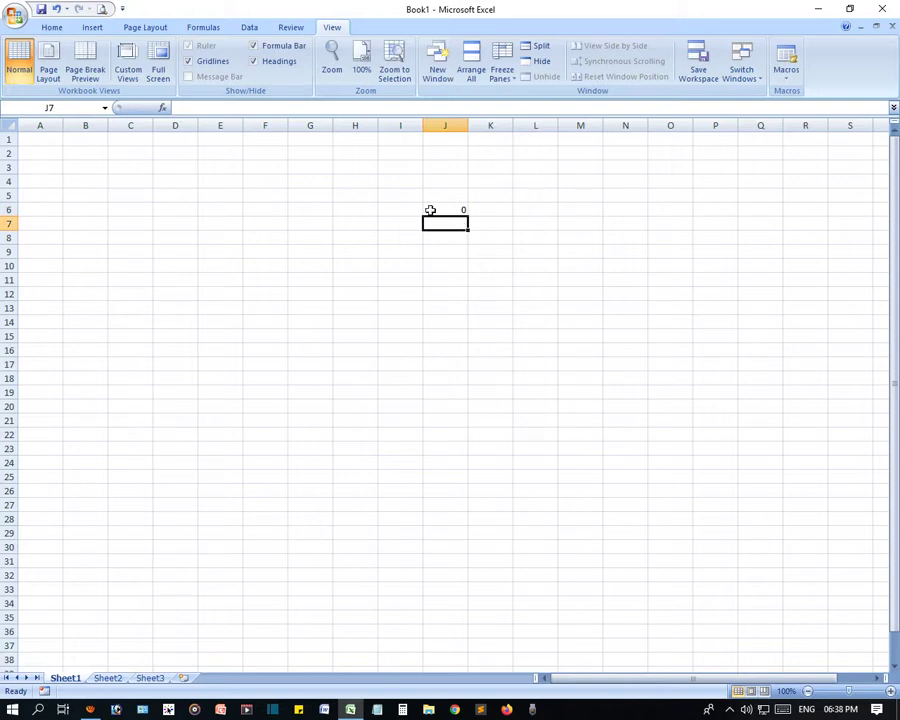
Type the text 'ONIinehoo' into cell A1
{"action": "left_click", "coordinate": [436, 208]}
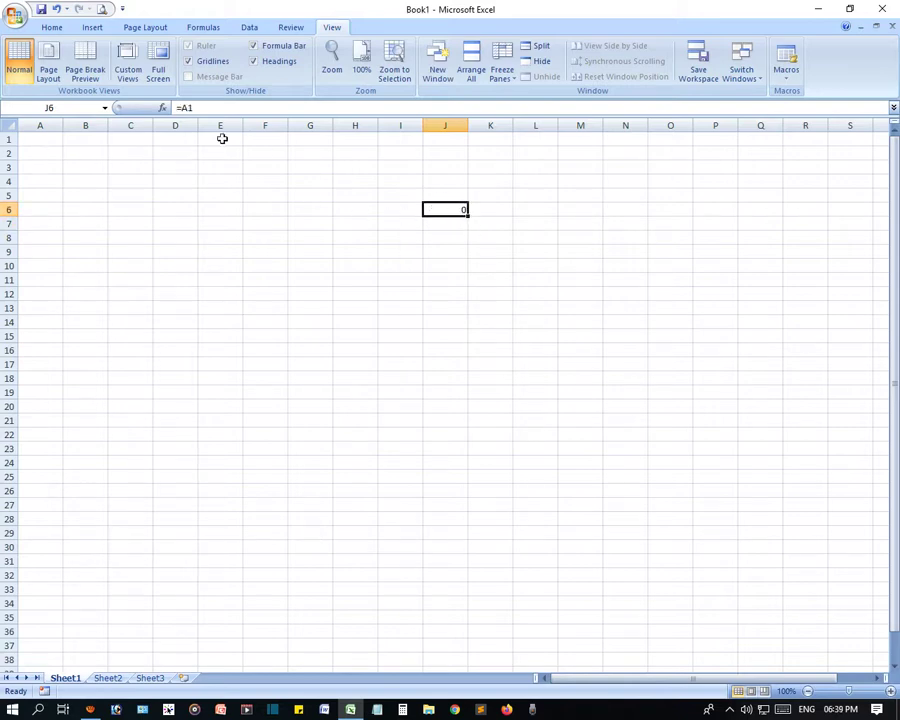
{"action": "left_click", "coordinate": [44, 143]}
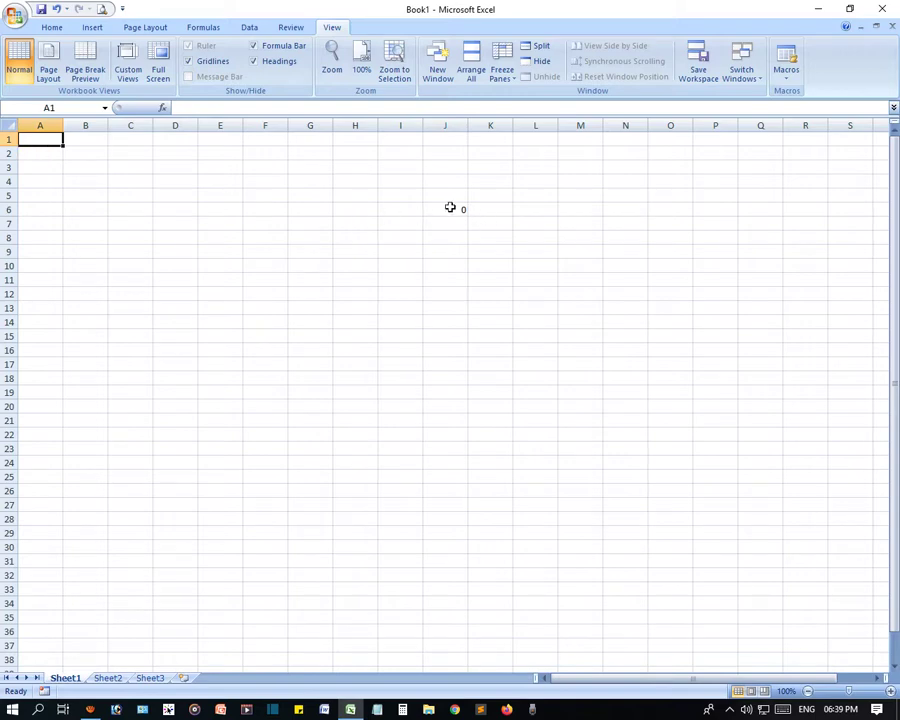
{"action": "left_click", "coordinate": [450, 207]}
{"action": "left_click", "coordinate": [46, 137]}
{"action": "type", "text": "O"}
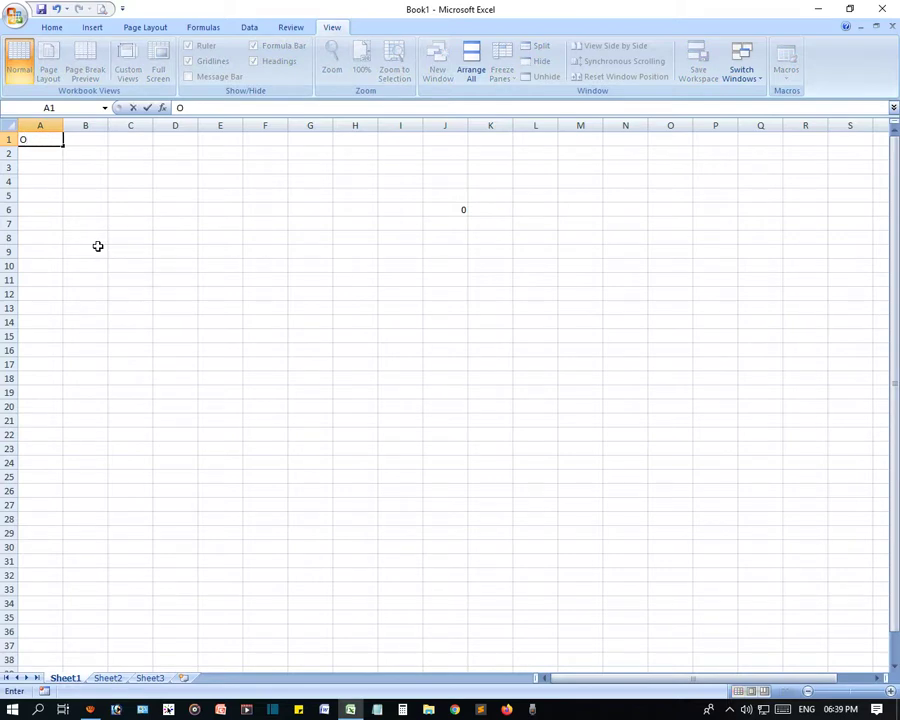
{"action": "type", "text": "NIine School"}
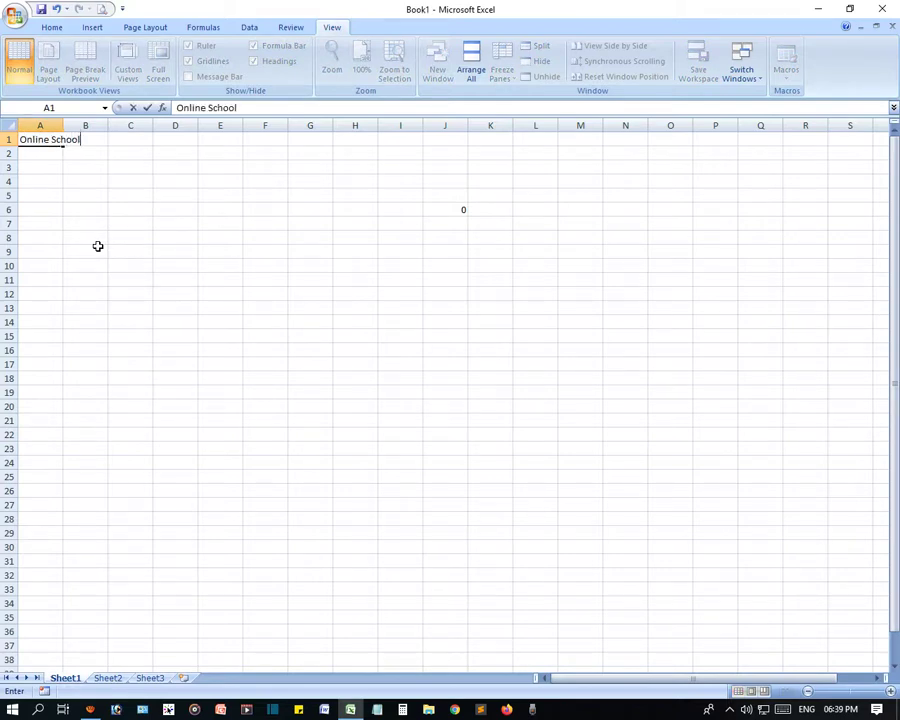
{"action": "key", "text": "Return"}
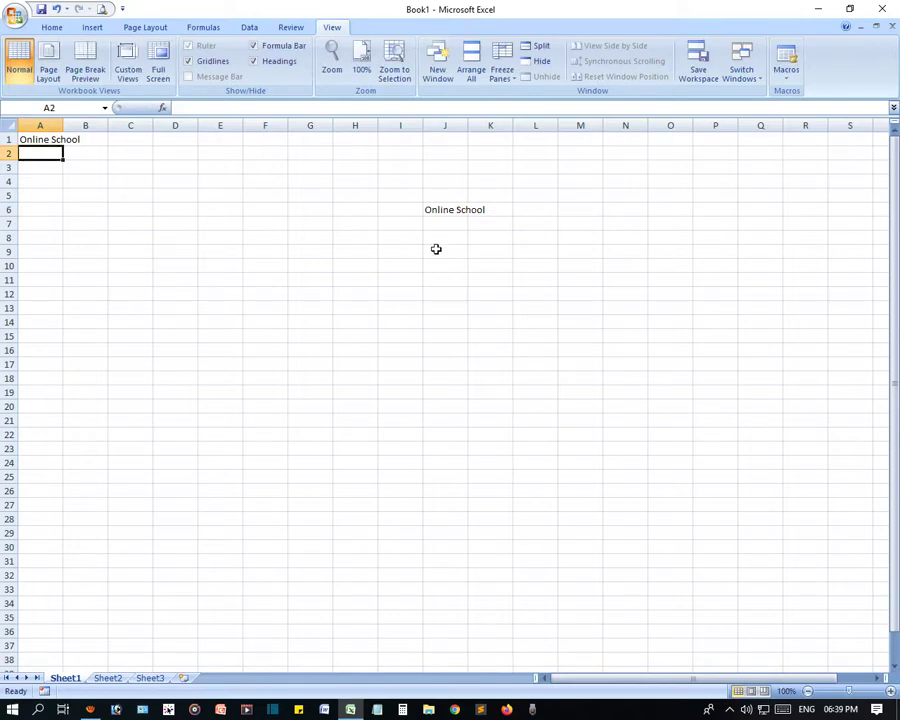
Edit the J6 formula to =A1+B1
{"action": "left_click", "coordinate": [446, 224]}
{"action": "left_click", "coordinate": [453, 208]}
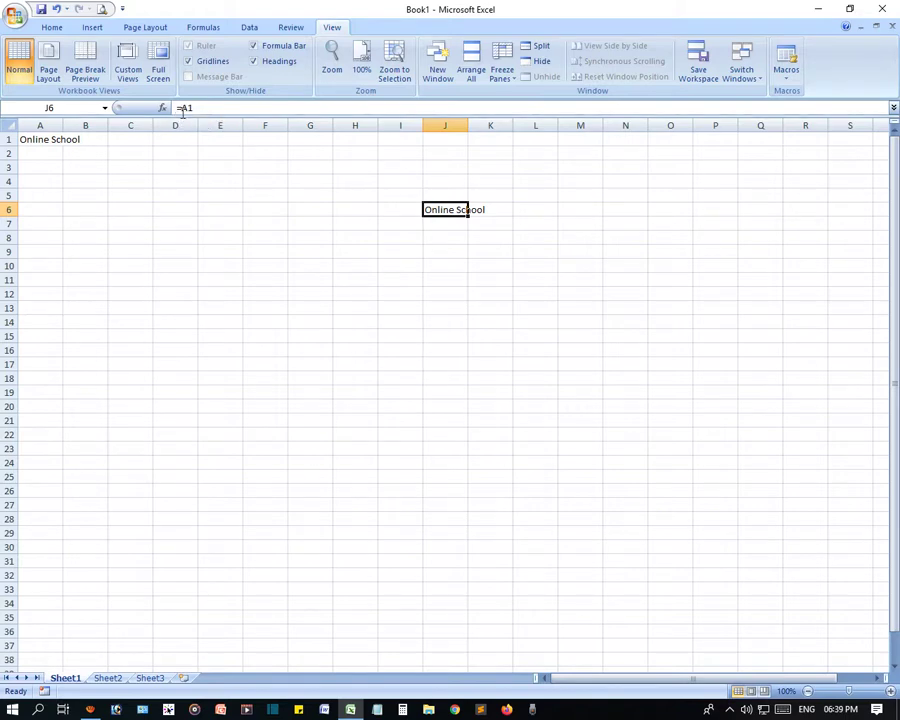
{"action": "key", "text": "F2"}
{"action": "type", "text": "+"}
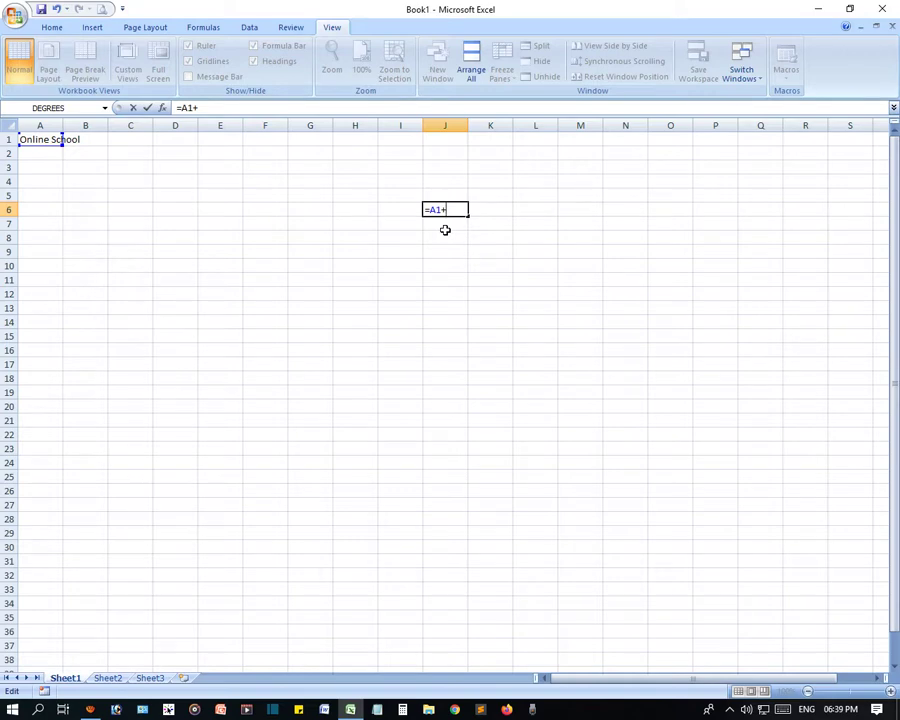
{"action": "type", "text": "B1"}
{"action": "key", "text": "Return"}
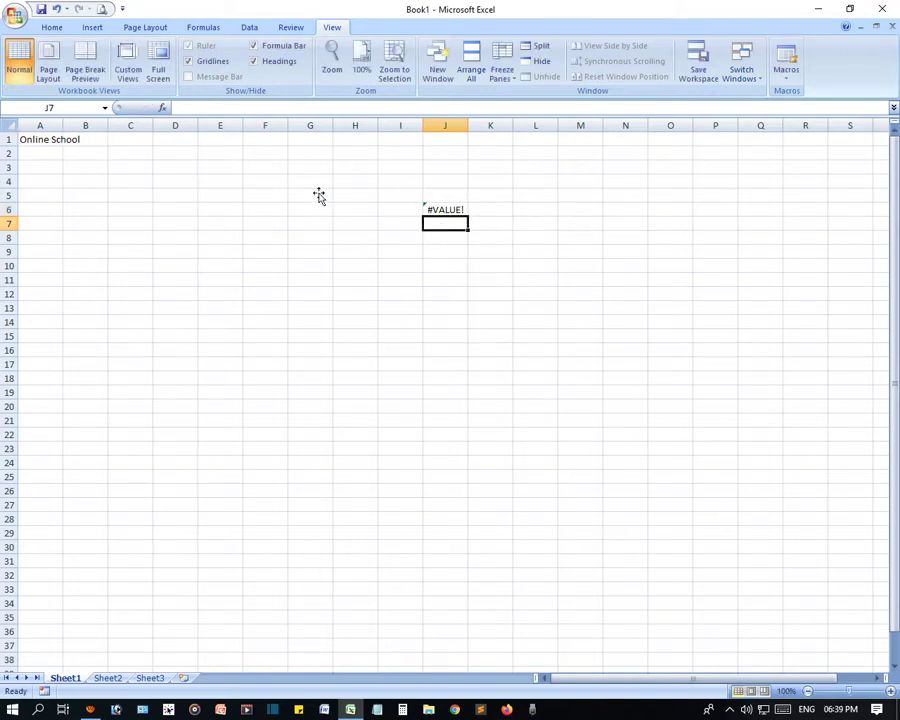
Enter 10 in A1 and 10 in B1, then check J6 shows 20
{"action": "left_click", "coordinate": [43, 139]}
{"action": "type", "text": "10"}
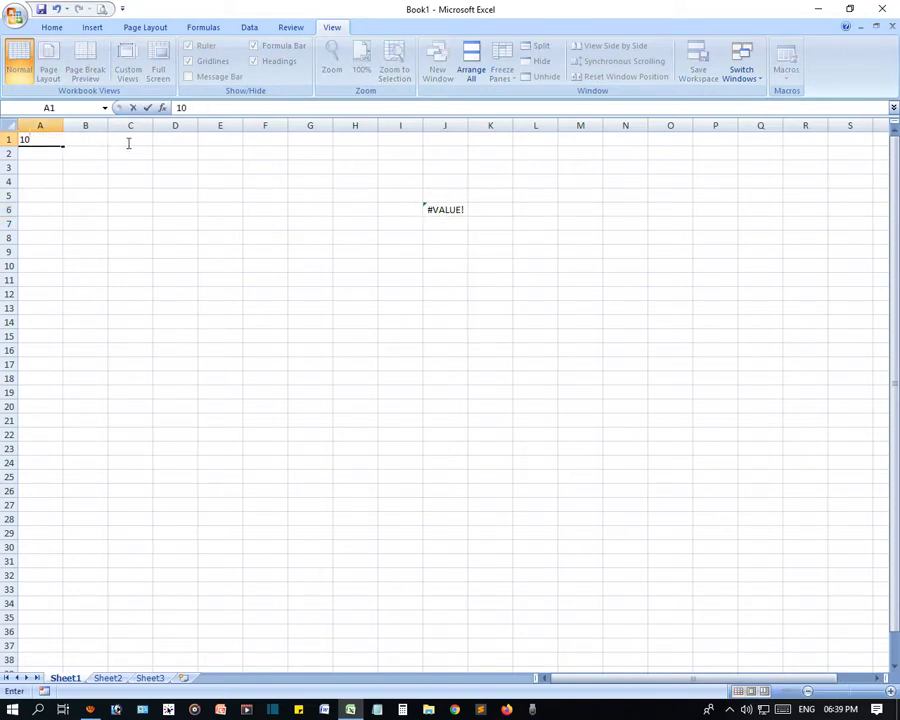
{"action": "key", "text": "Tab"}
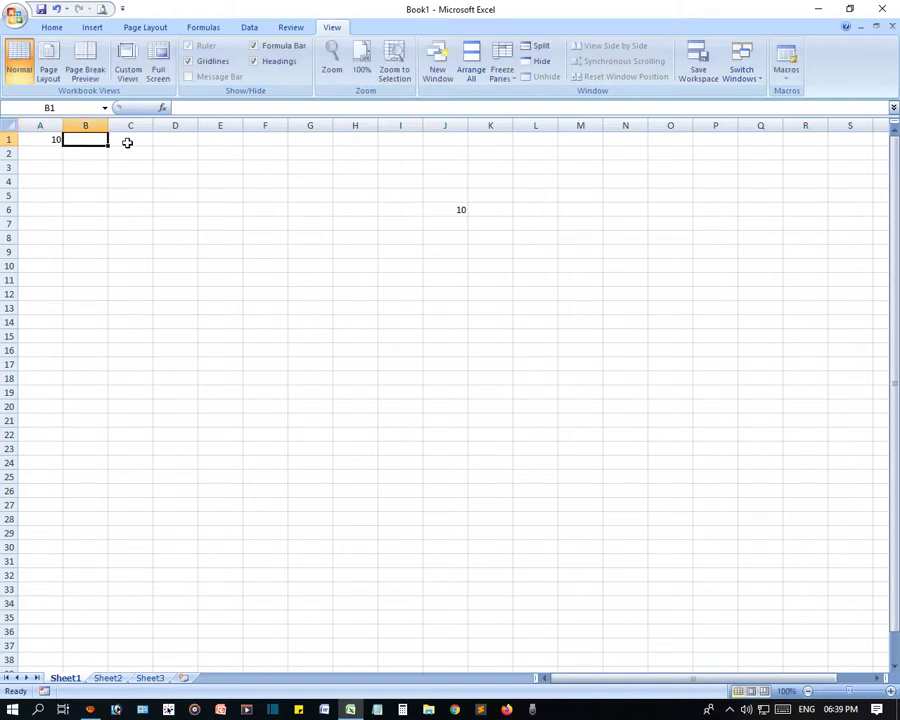
{"action": "type", "text": "10"}
{"action": "key", "text": "Return"}
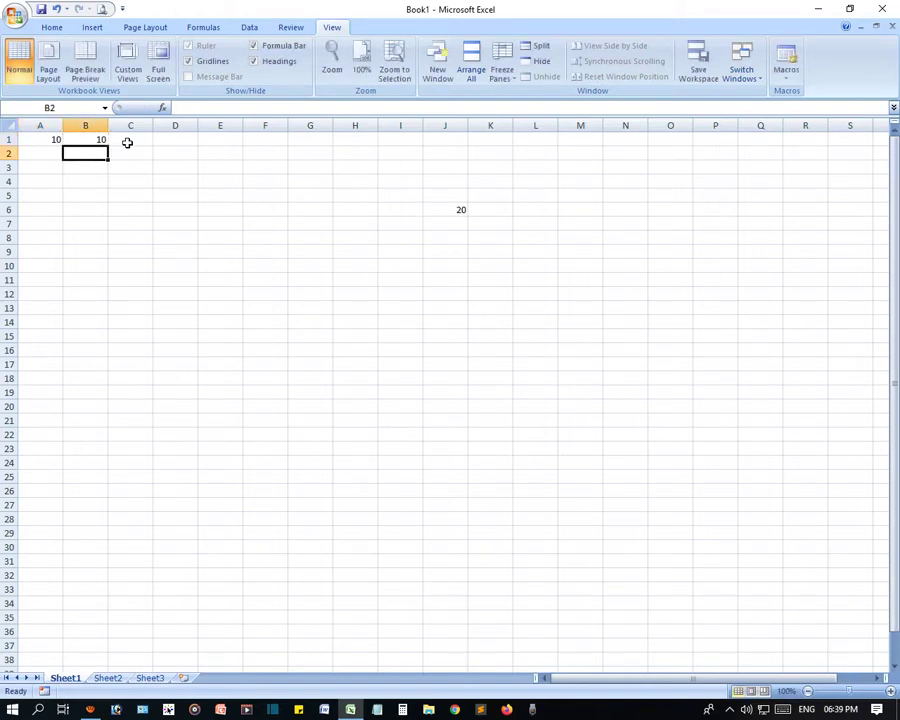
{"action": "left_click", "coordinate": [446, 209]}
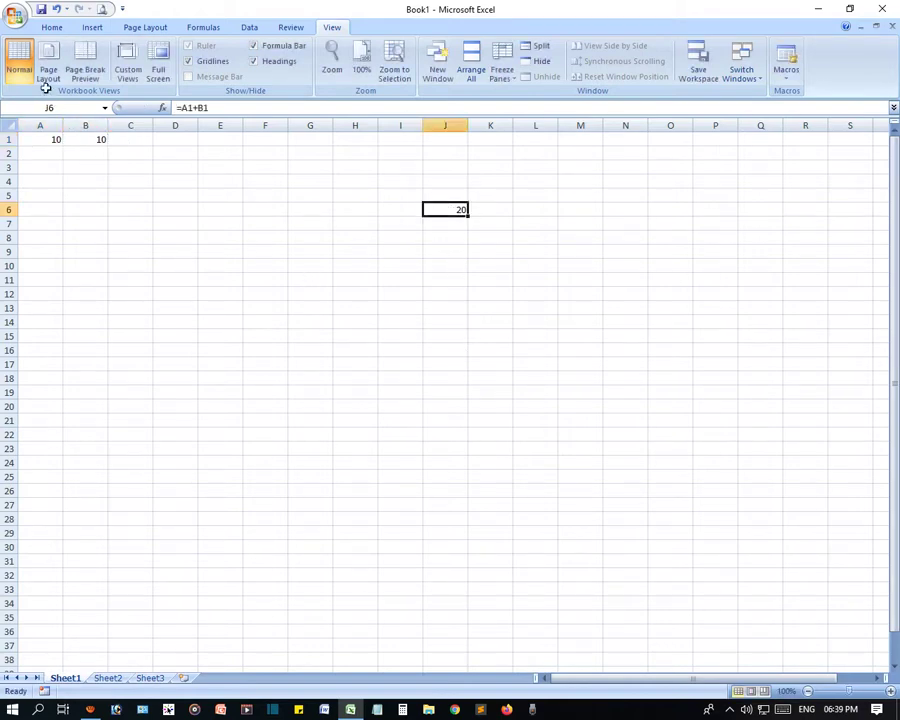
On the Formulas tab, open and dismiss the AutoSum function list twice
{"action": "left_click", "coordinate": [200, 29]}
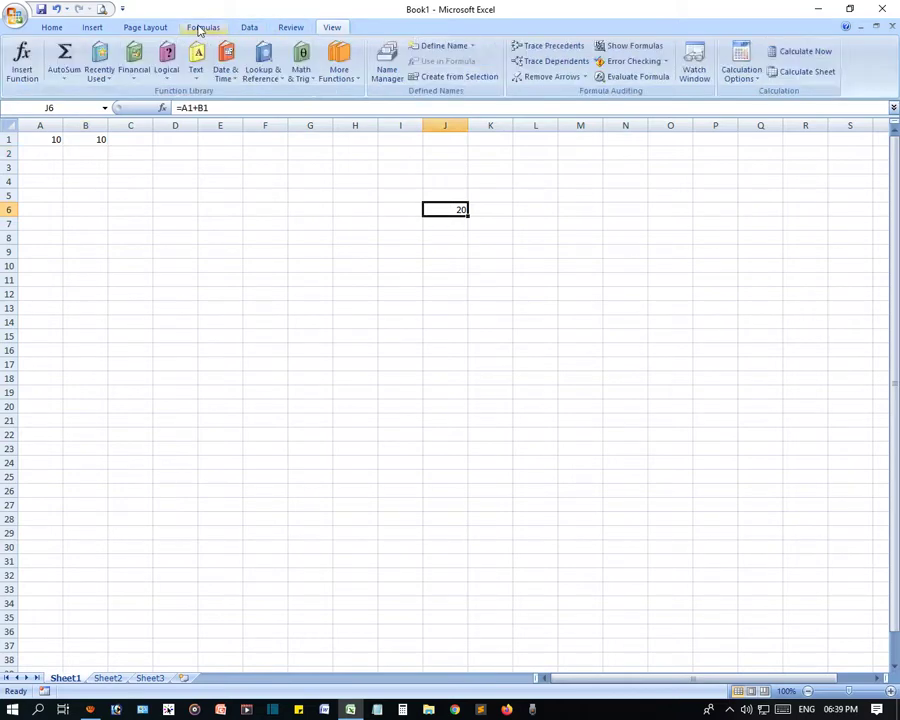
{"action": "left_click", "coordinate": [64, 76]}
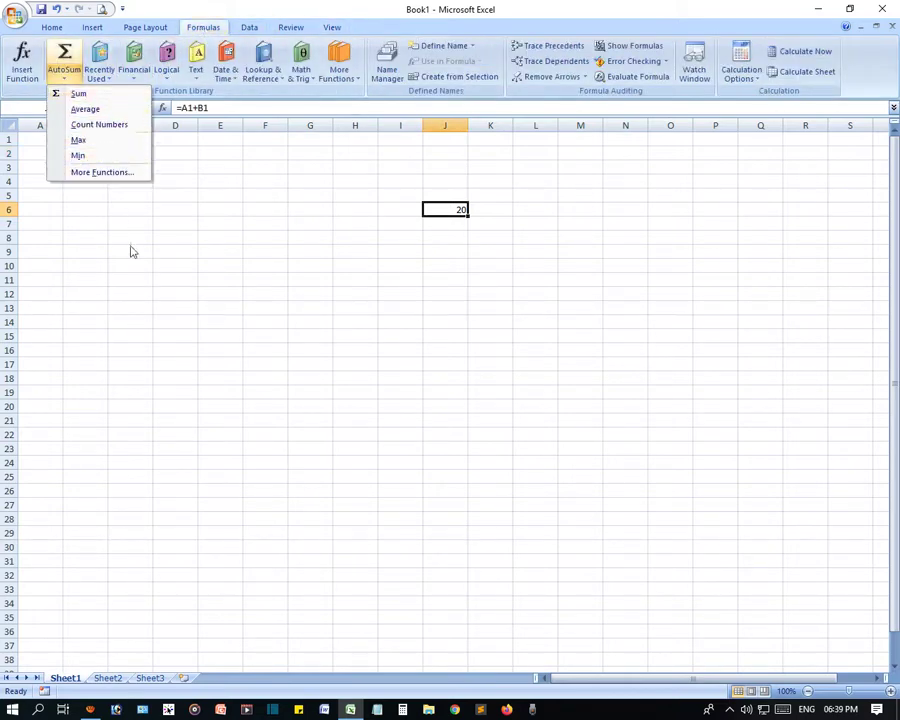
{"action": "left_click", "coordinate": [240, 330]}
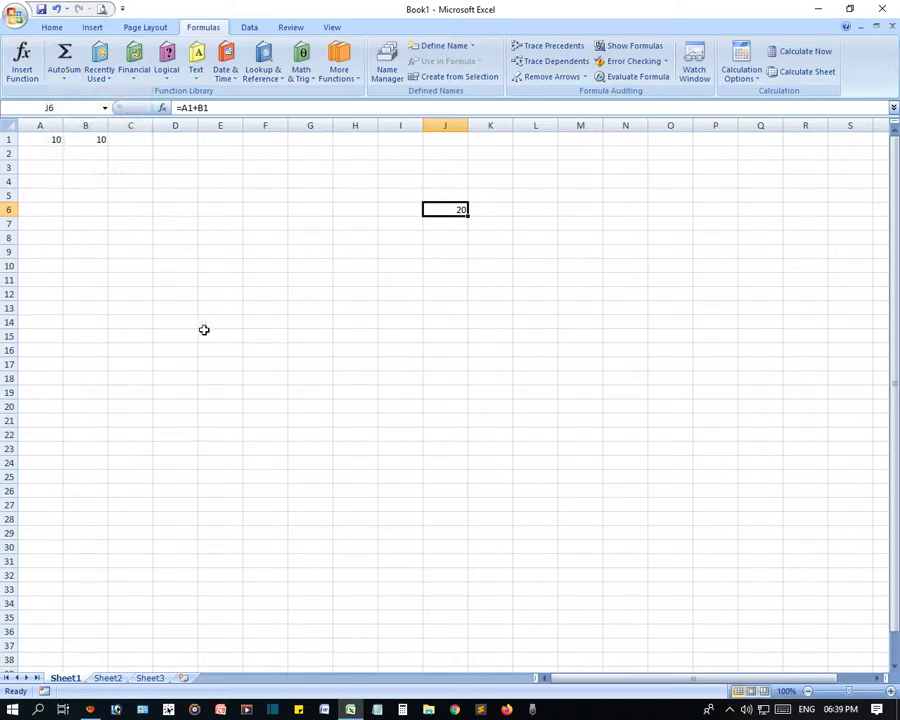
{"action": "left_click", "coordinate": [62, 75]}
{"action": "left_click", "coordinate": [285, 305]}
Select the whole sheet and delete A1, B1 and the J6 formula, leaving Book1 empty
{"action": "left_click", "coordinate": [370, 334]}
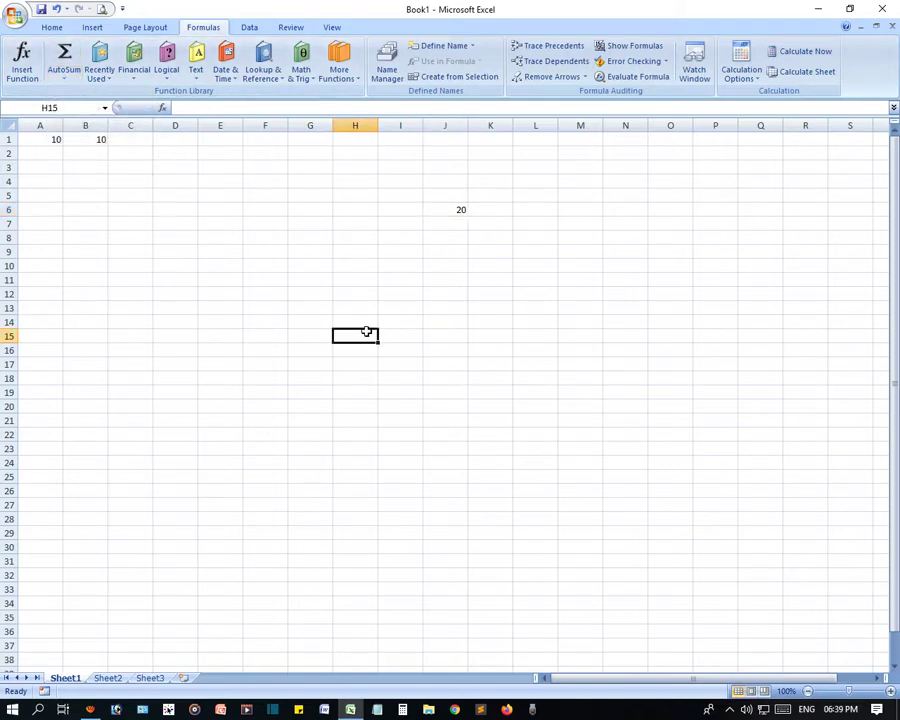
{"action": "key", "text": "ctrl+a"}
{"action": "key", "text": "Delete"}
{"action": "left_click", "coordinate": [306, 231]}
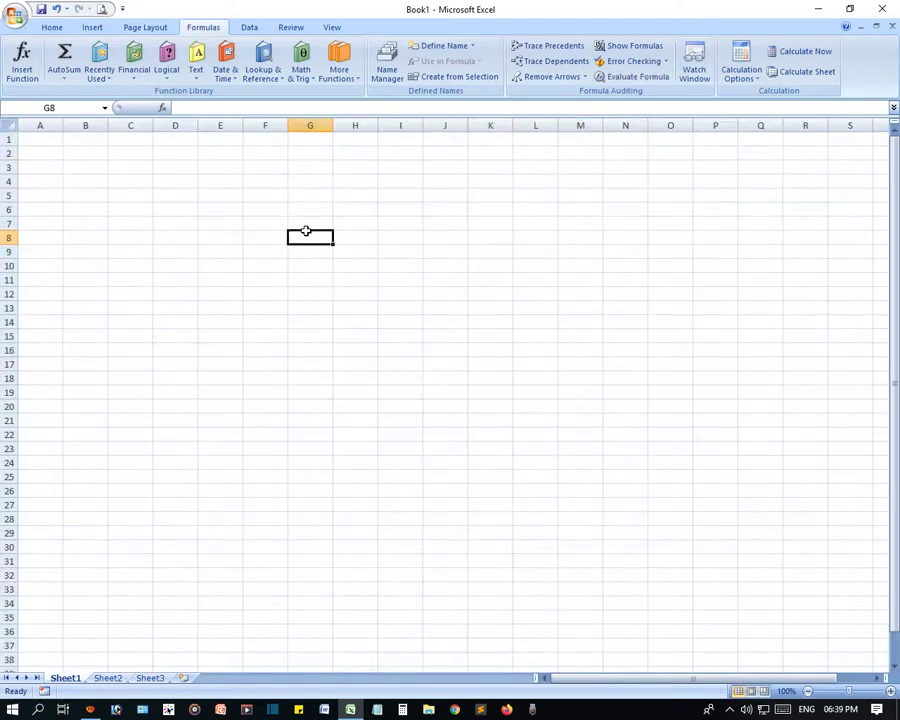